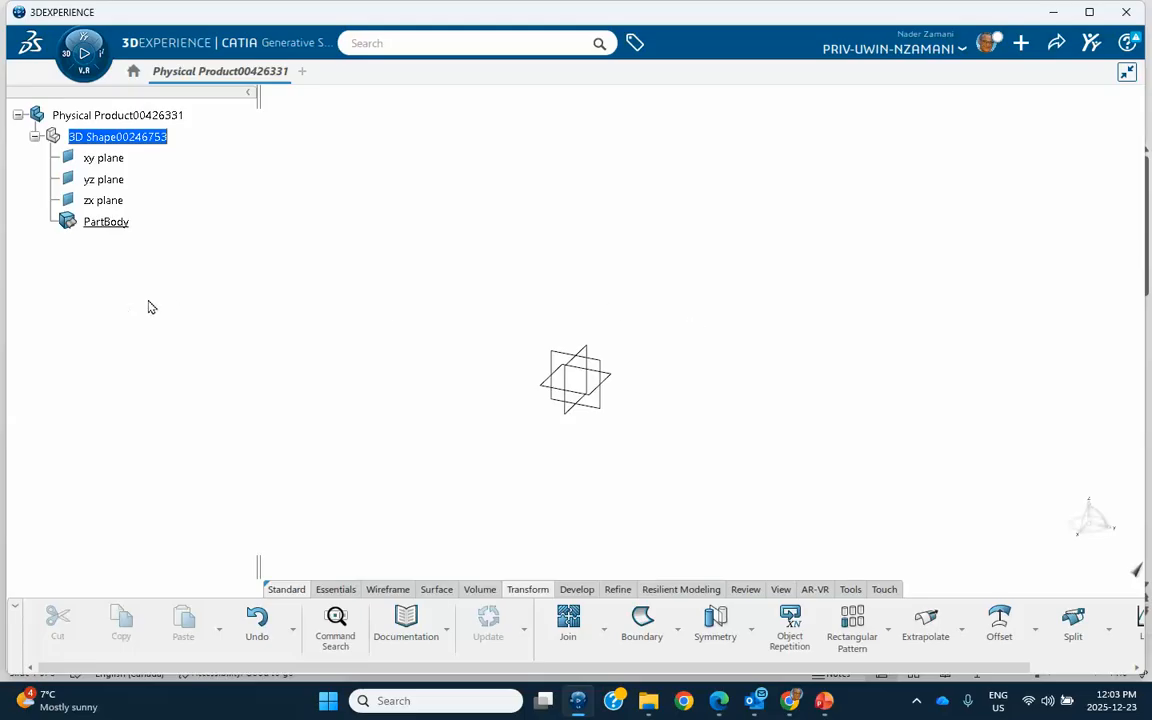
# Sketch a slanted parallelogram on the yz plane, on the negative H side of the origin, and finish the sketch.
pyautogui.click(609, 368)
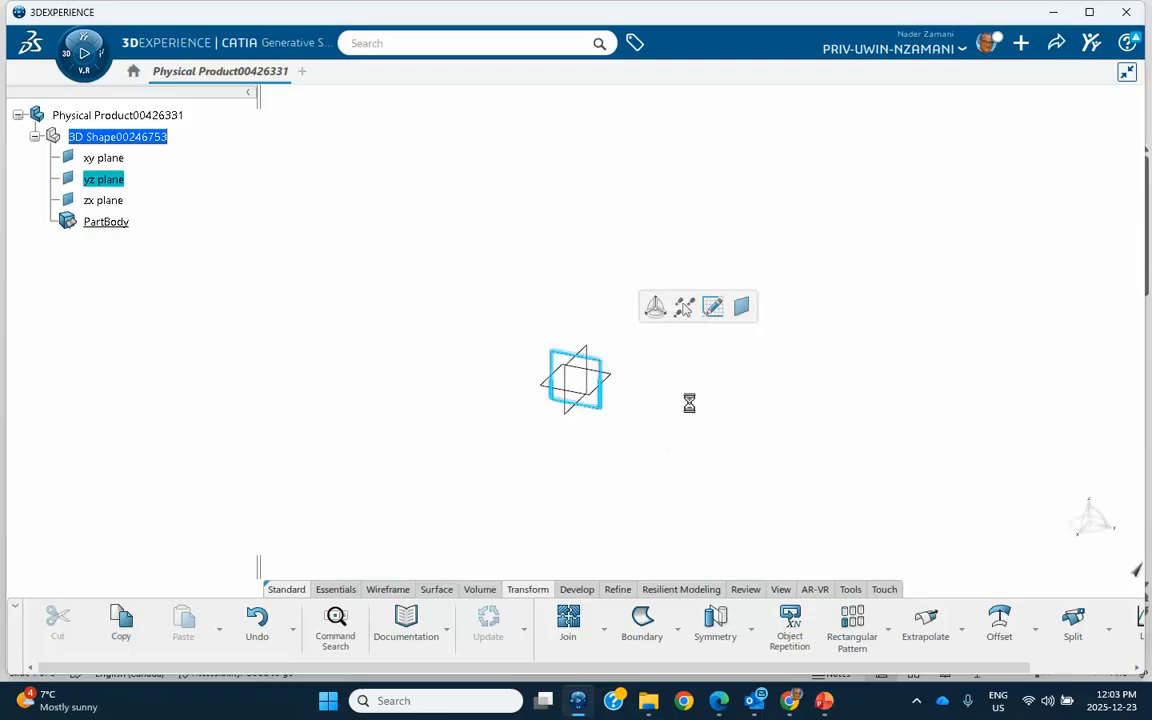
pyautogui.click(714, 310)
pyautogui.moveTo(723, 484); pyautogui.dragTo(591, 472, button='middle')
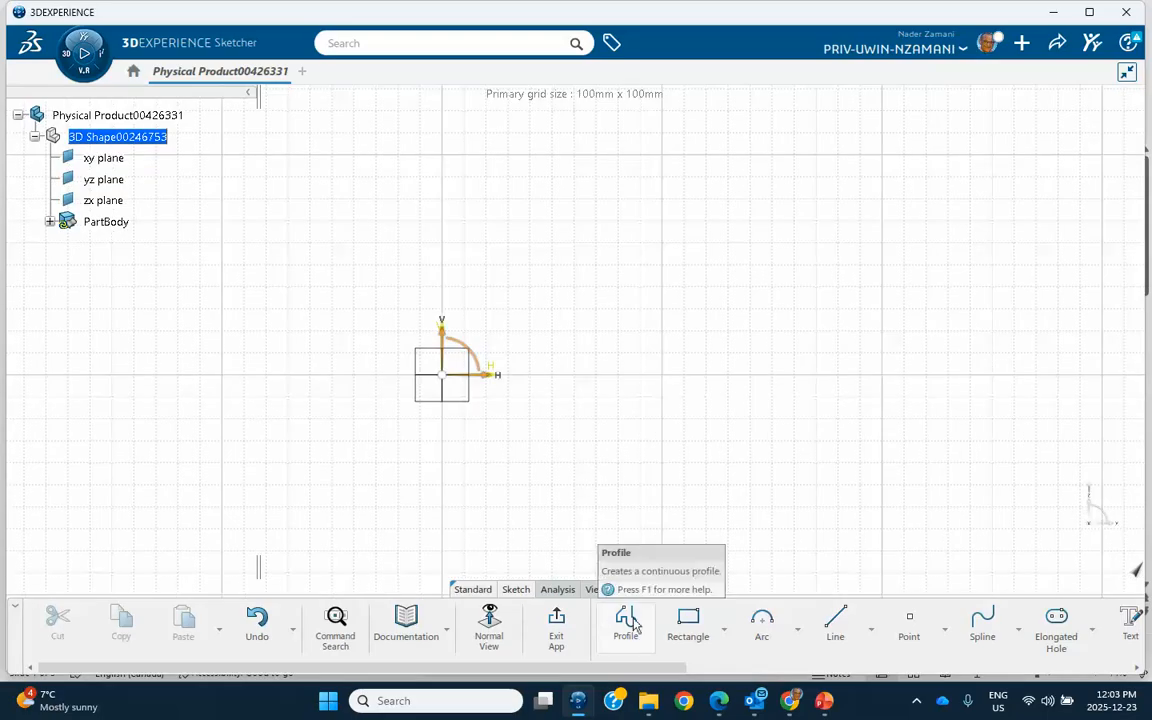
pyautogui.click(724, 630)
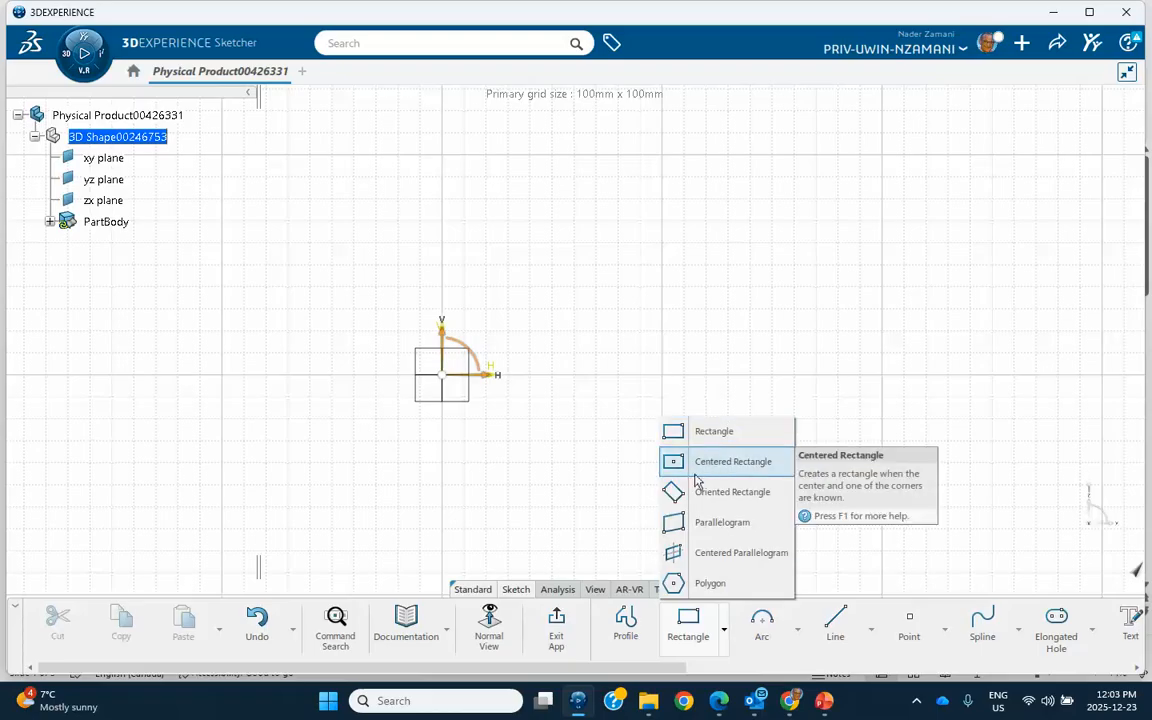
pyautogui.click(714, 521)
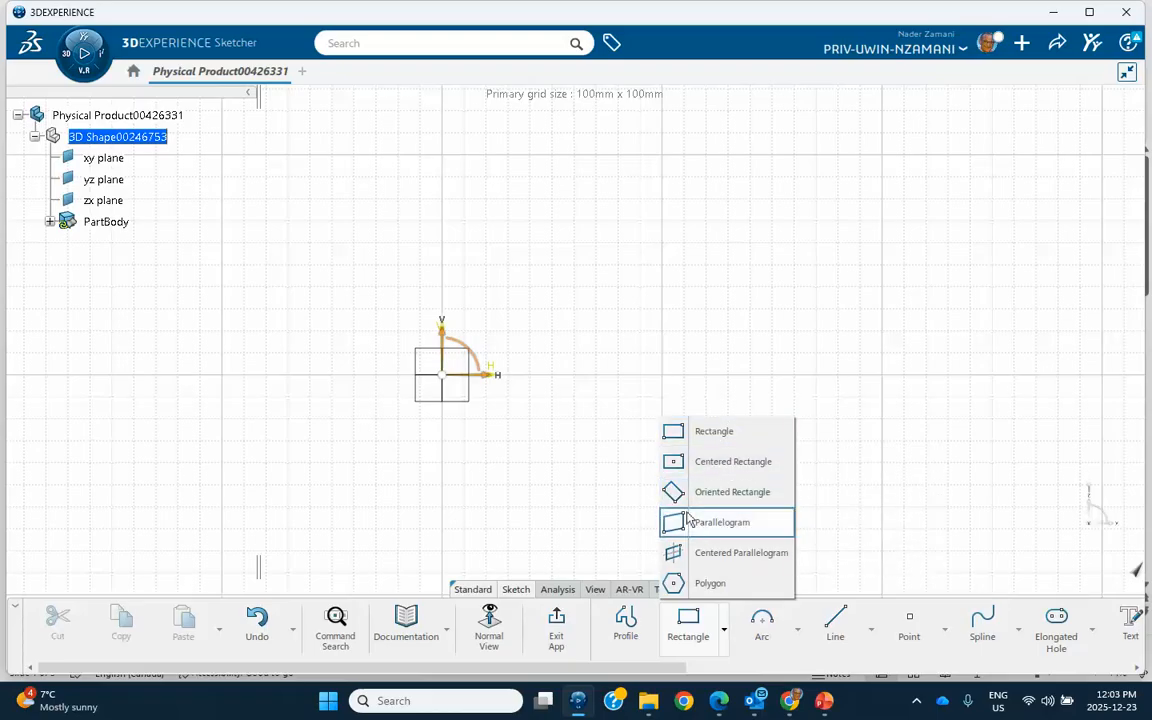
pyautogui.click(189, 459)
pyautogui.click(370, 318)
pyautogui.click(397, 233)
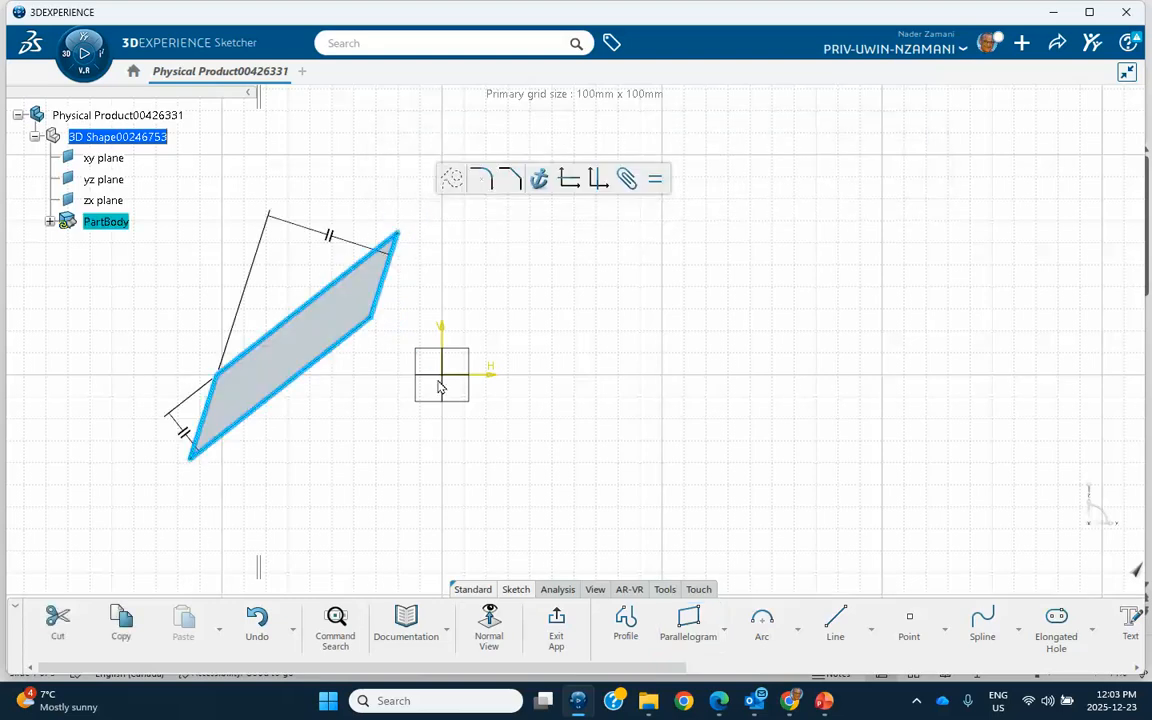
pyautogui.click(557, 622)
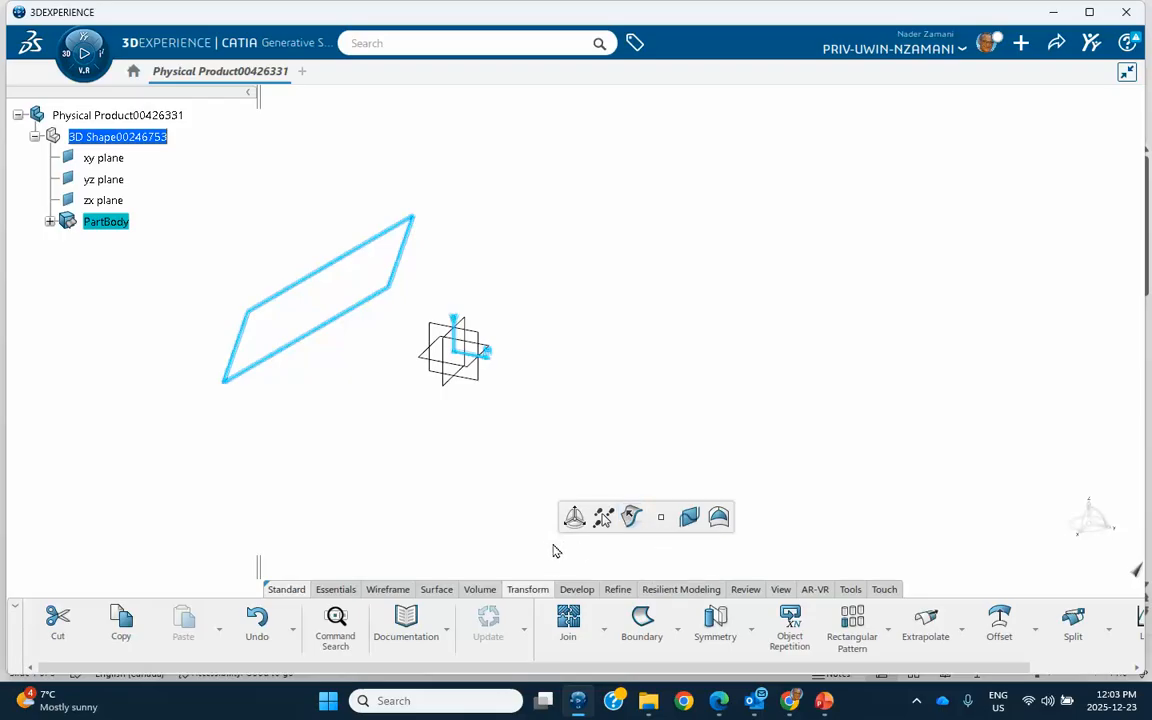
# Create a Volume Extrude of the parallelogram sketch with a first limit length of 61 mm.
pyautogui.click(482, 590)
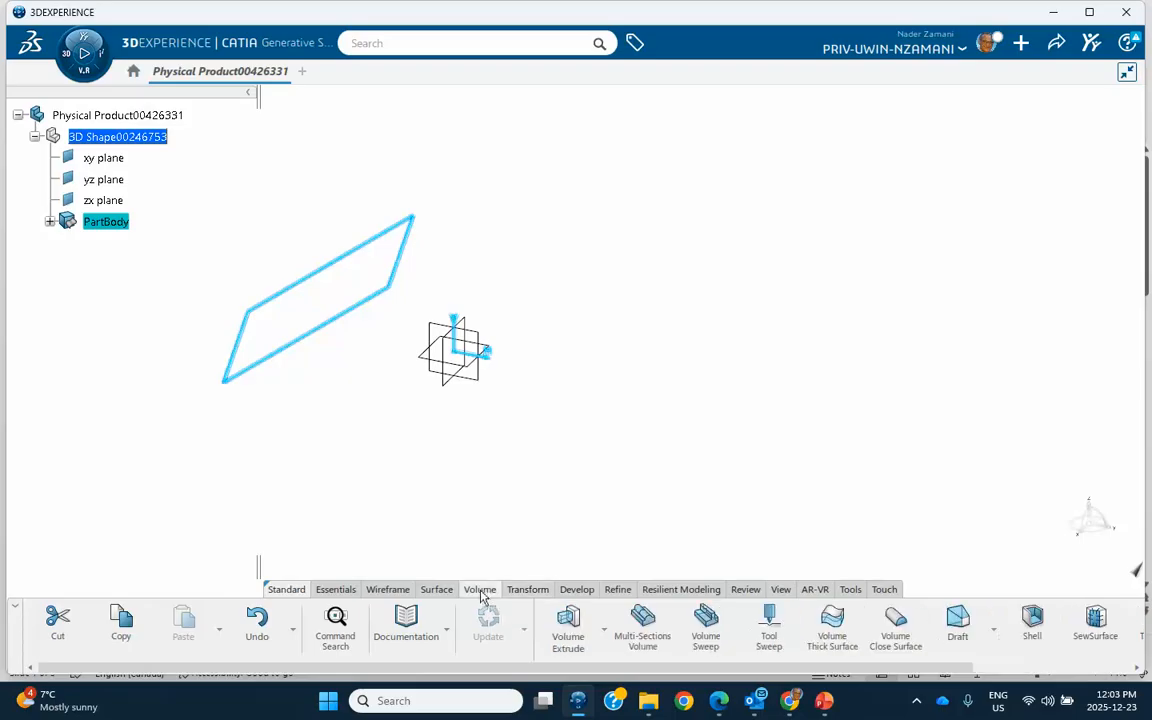
pyautogui.click(566, 630)
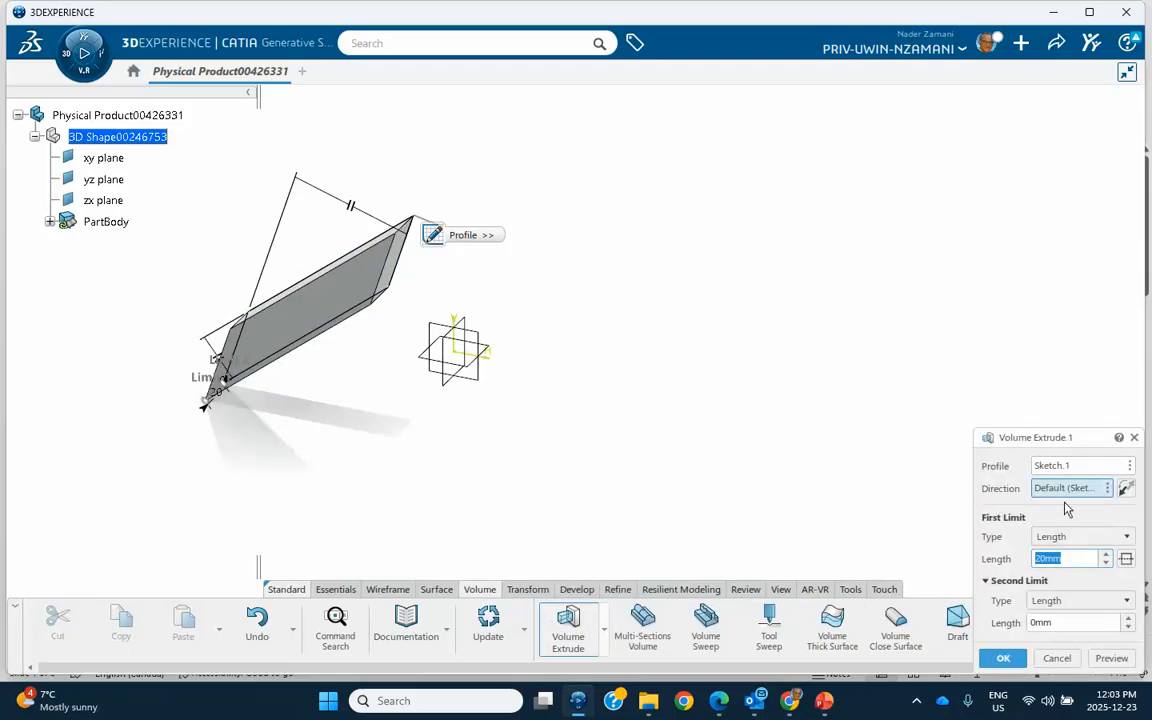
pyautogui.click(1105, 556)
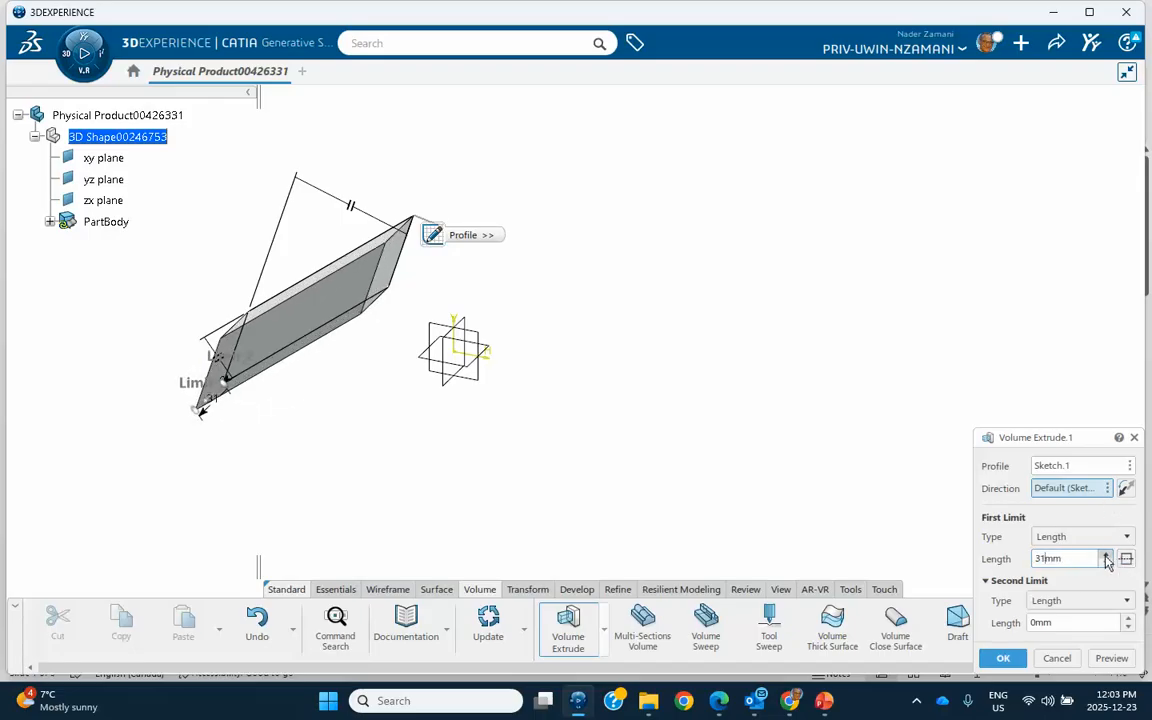
pyautogui.click(1105, 556)
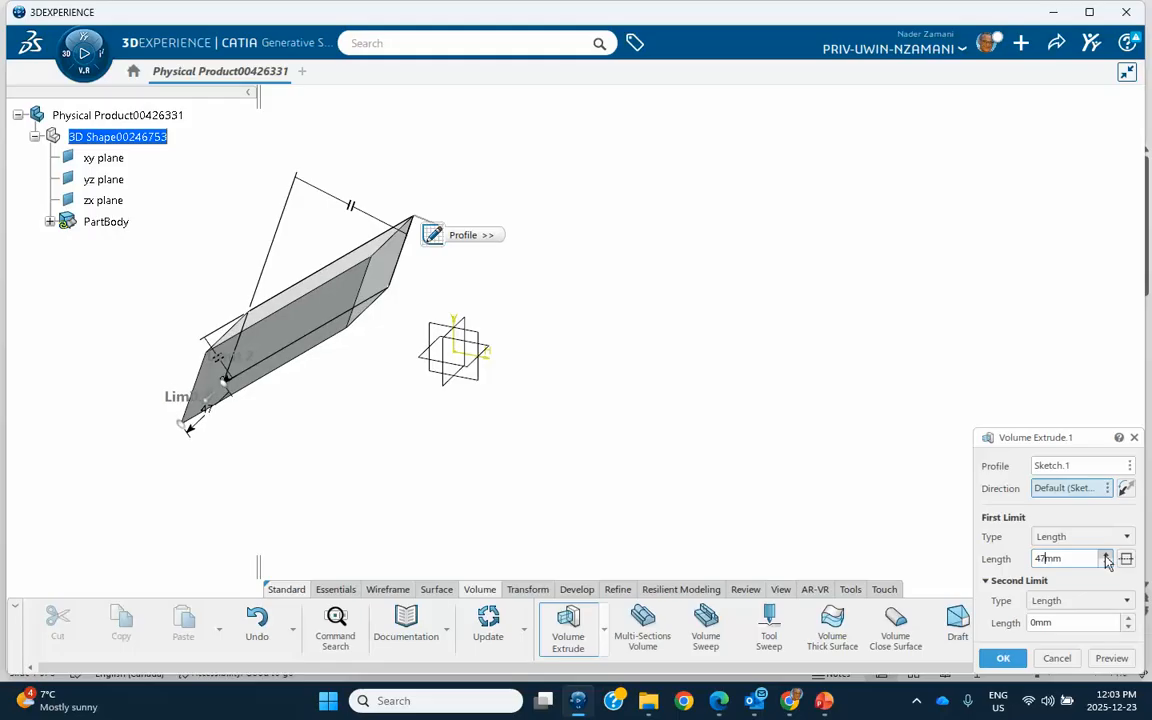
pyautogui.click(1105, 557)
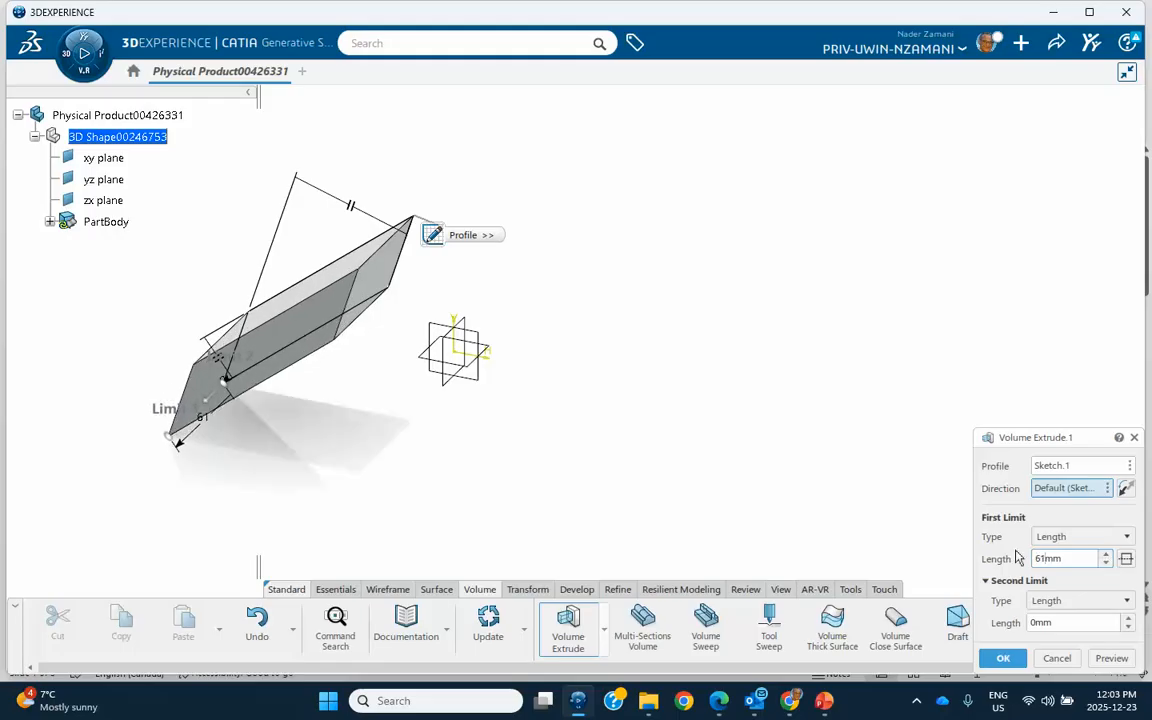
pyautogui.click(1003, 657)
pyautogui.moveTo(641, 472); pyautogui.dragTo(506, 445, button='middle')
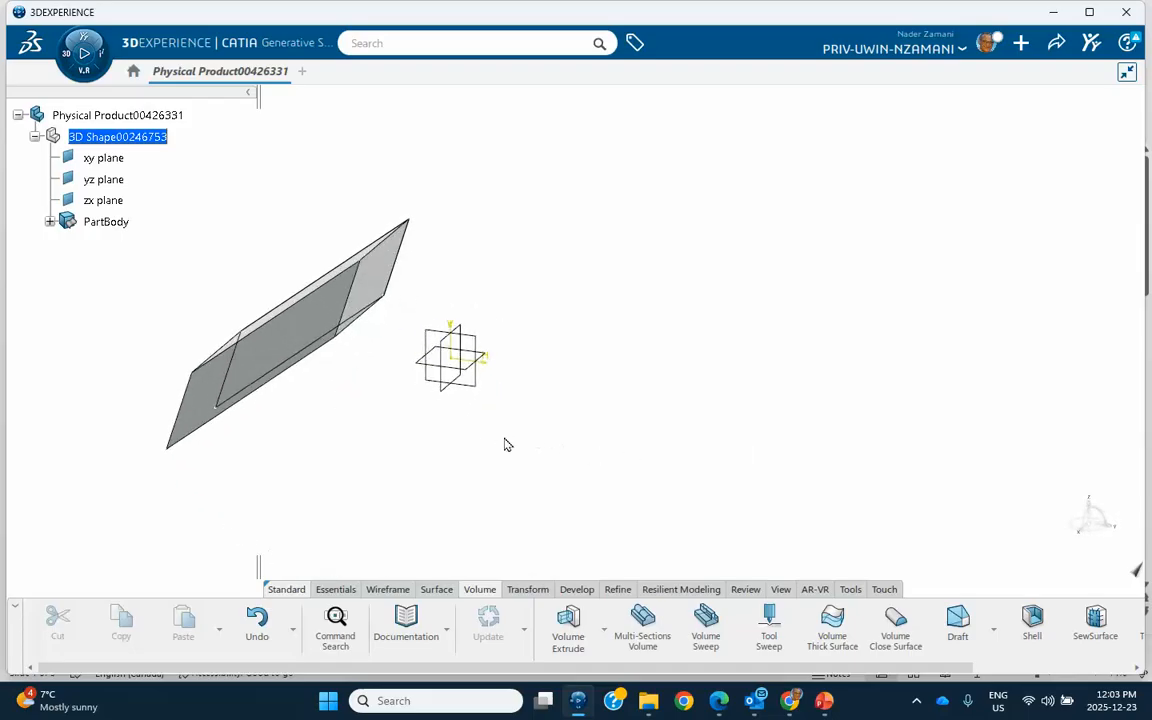
# Sketch a four-point S-shaped spline on the yz plane, on the opposite side of the origin from the parallelogram volume.
pyautogui.click(482, 348)
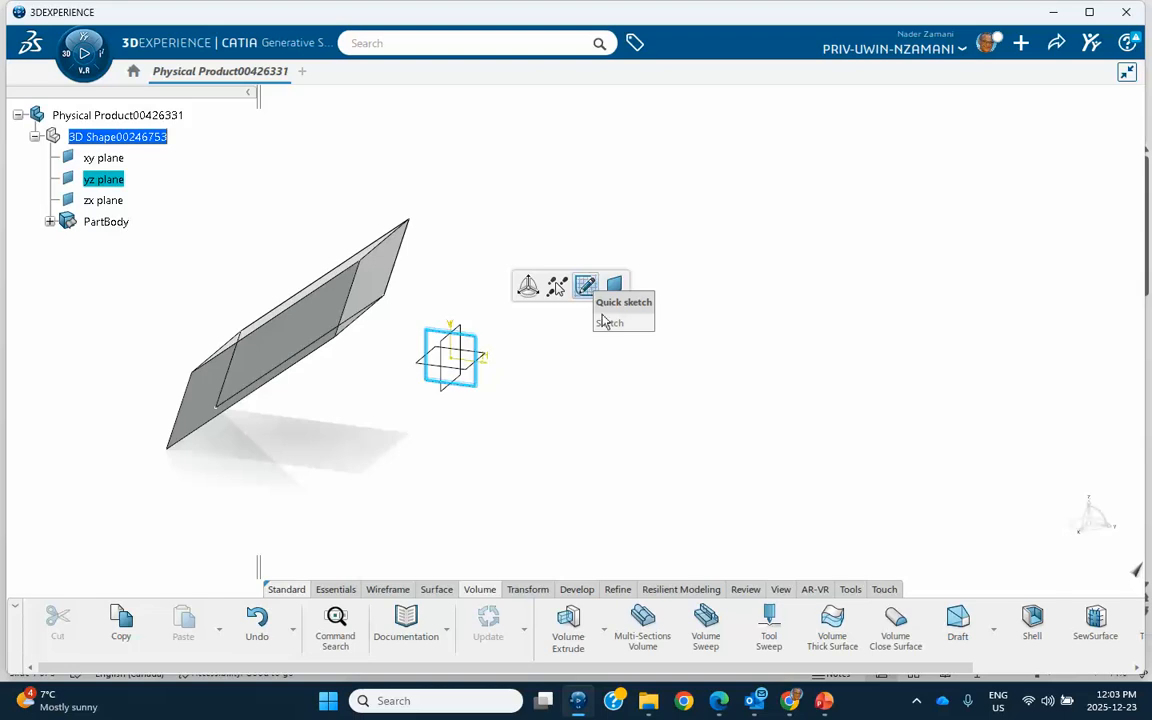
pyautogui.click(608, 322)
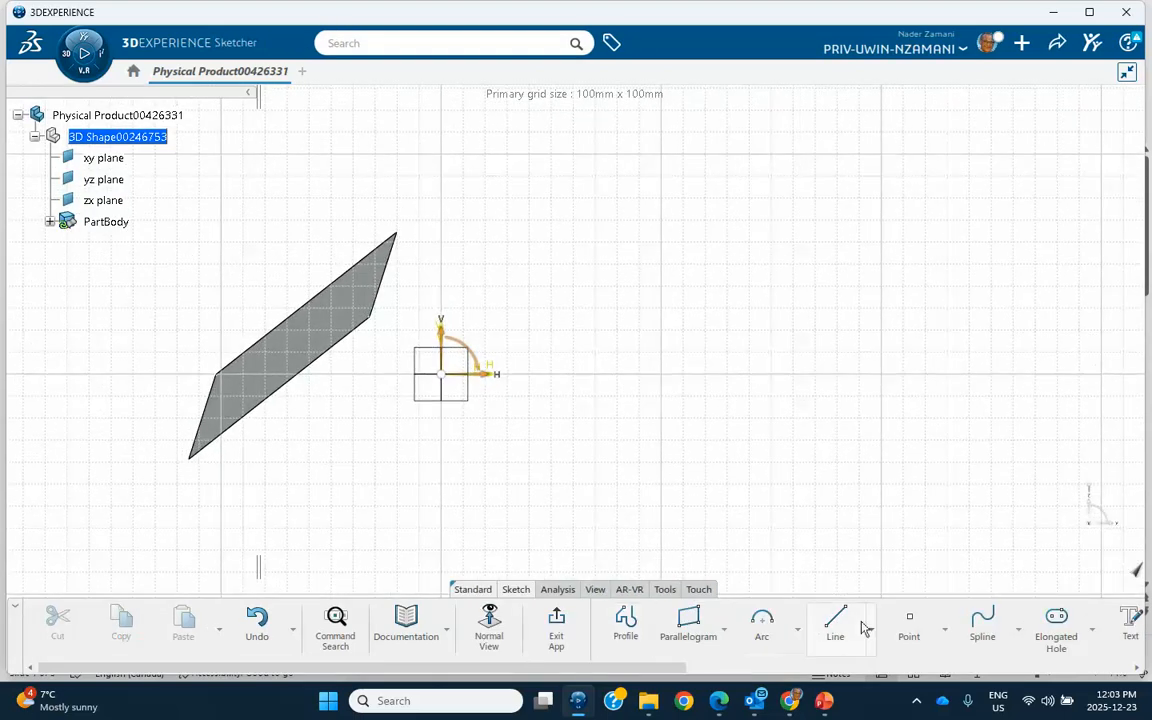
pyautogui.click(982, 622)
pyautogui.click(595, 431)
pyautogui.click(743, 326)
pyautogui.click(931, 326)
pyautogui.doubleClick(1028, 278)
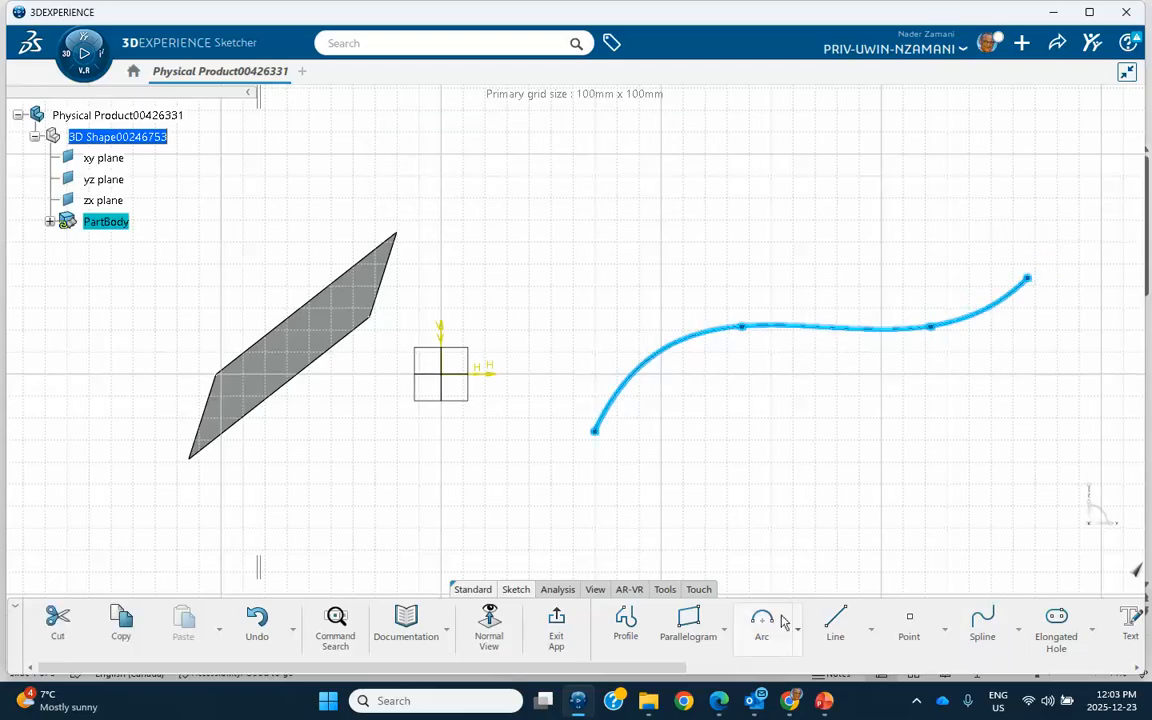
pyautogui.click(556, 625)
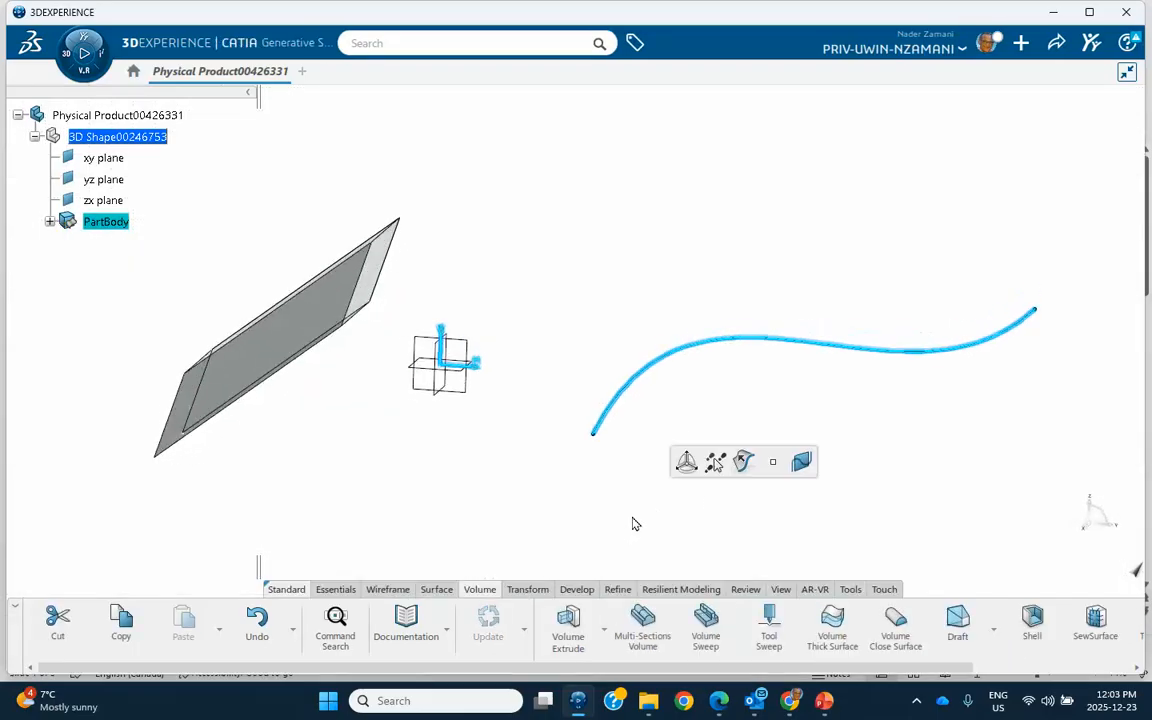
# Extrude the yz-plane spline into a surface and set its first limit length to 50 mm.
pyautogui.click(743, 461)
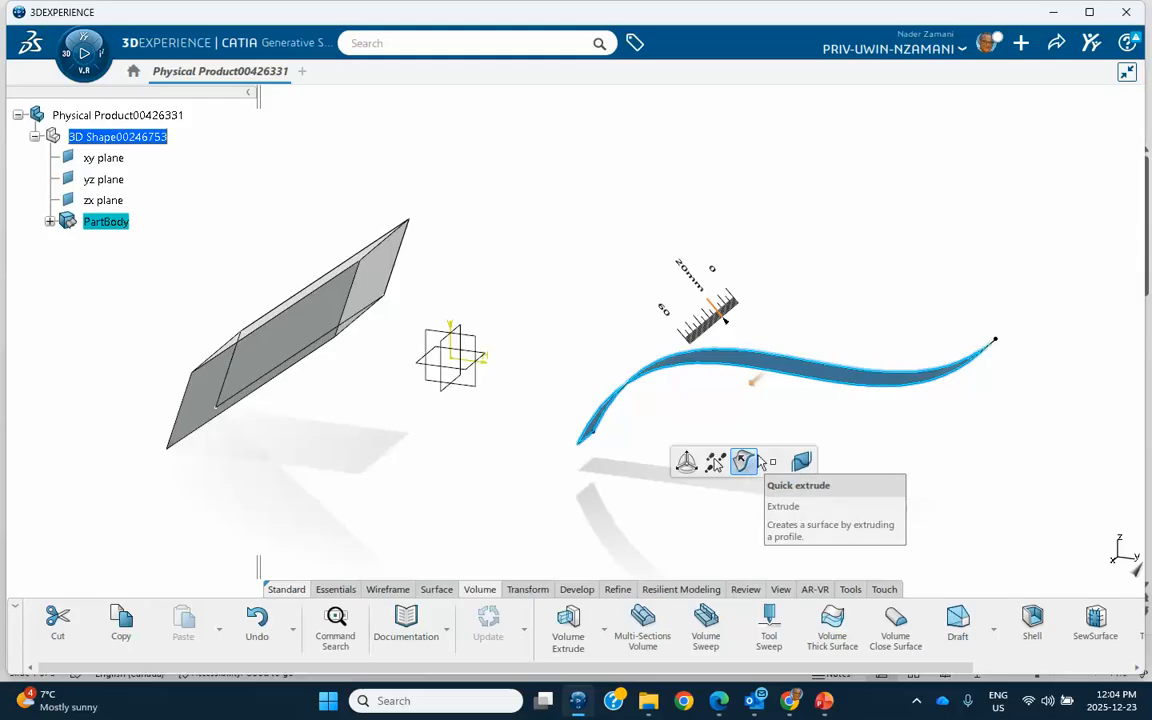
pyautogui.click(903, 456)
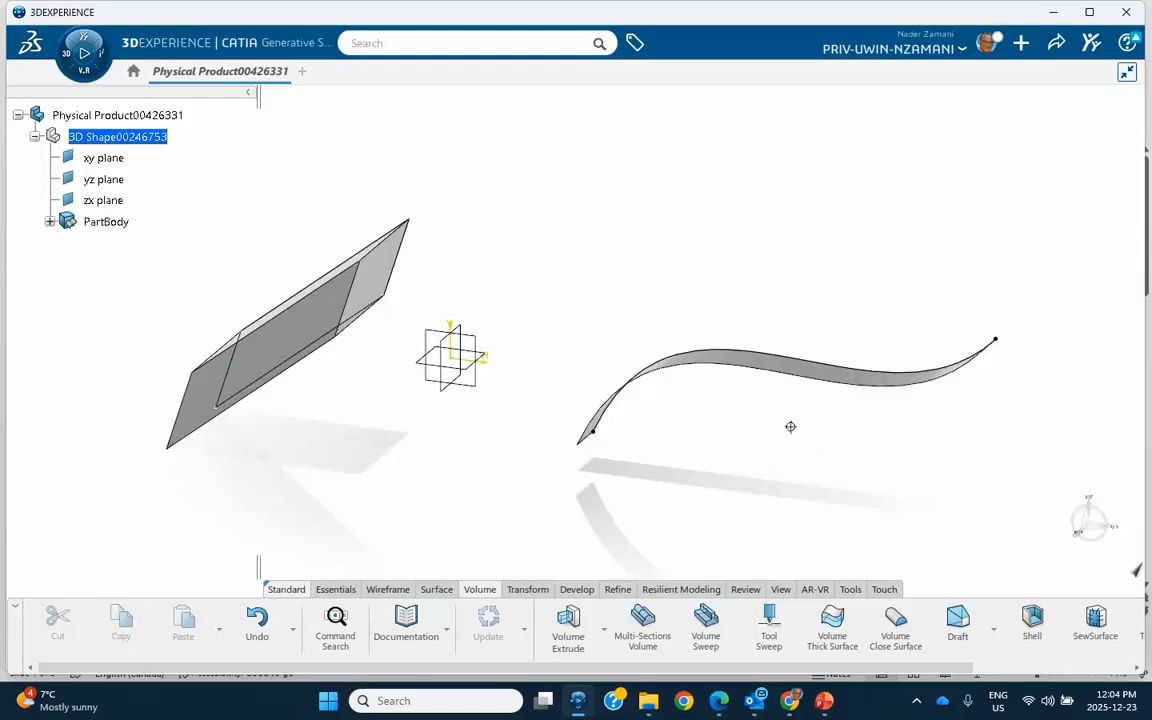
pyautogui.moveTo(790, 427); pyautogui.dragTo(759, 465, button='middle')
pyautogui.doubleClick(789, 396)
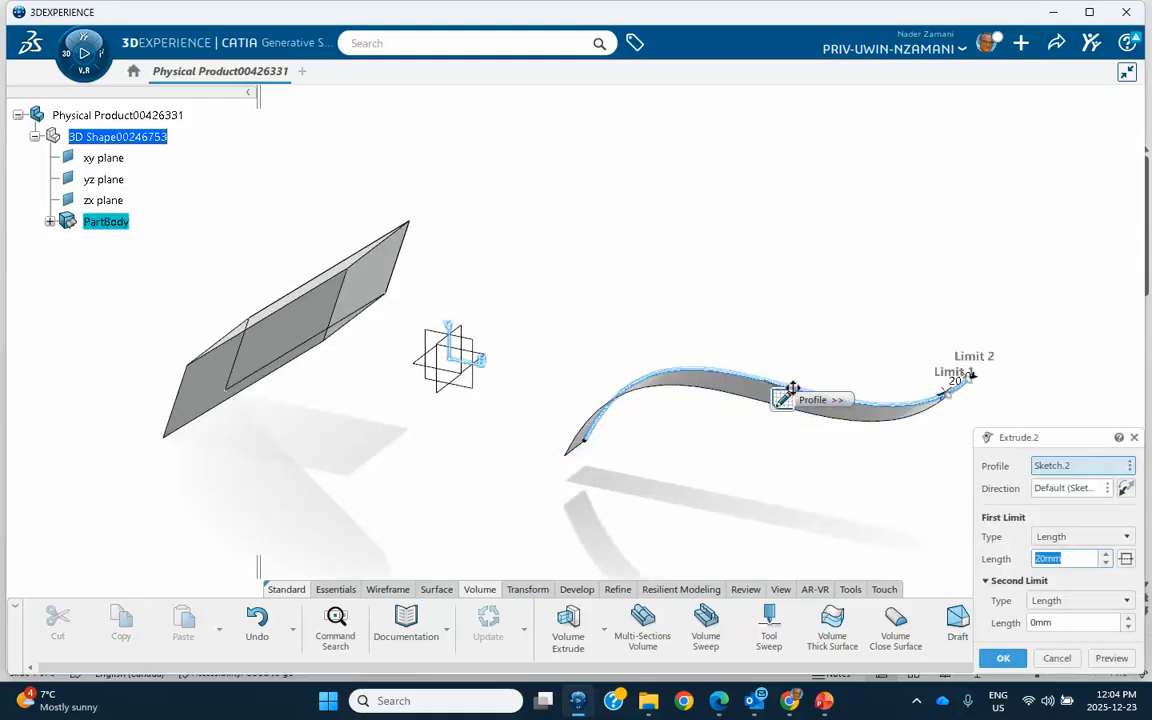
pyautogui.click(1108, 555)
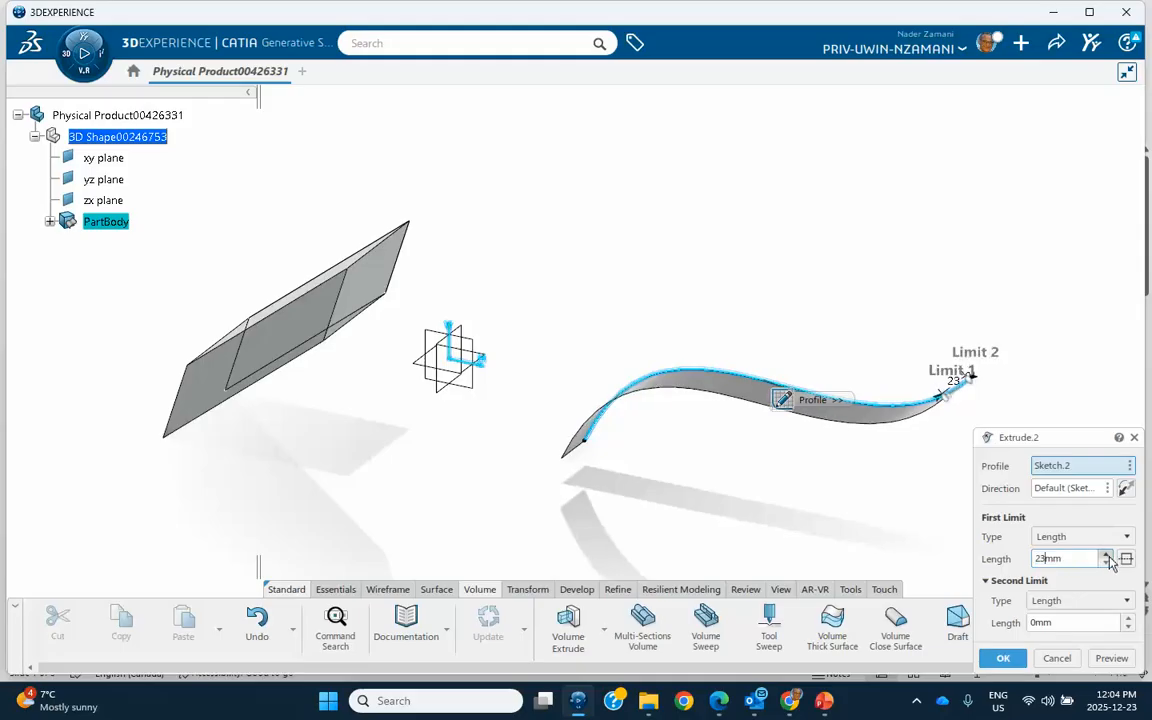
pyautogui.click(1106, 555)
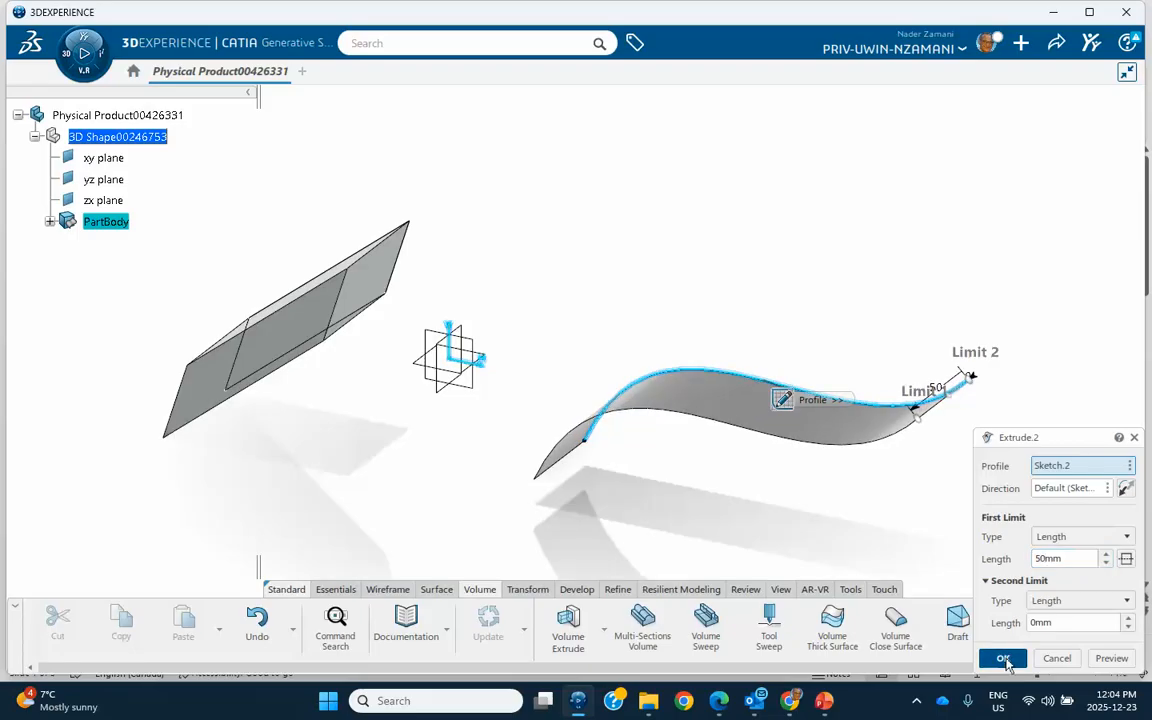
pyautogui.click(1003, 660)
pyautogui.moveTo(714, 494); pyautogui.dragTo(796, 477, button='middle')
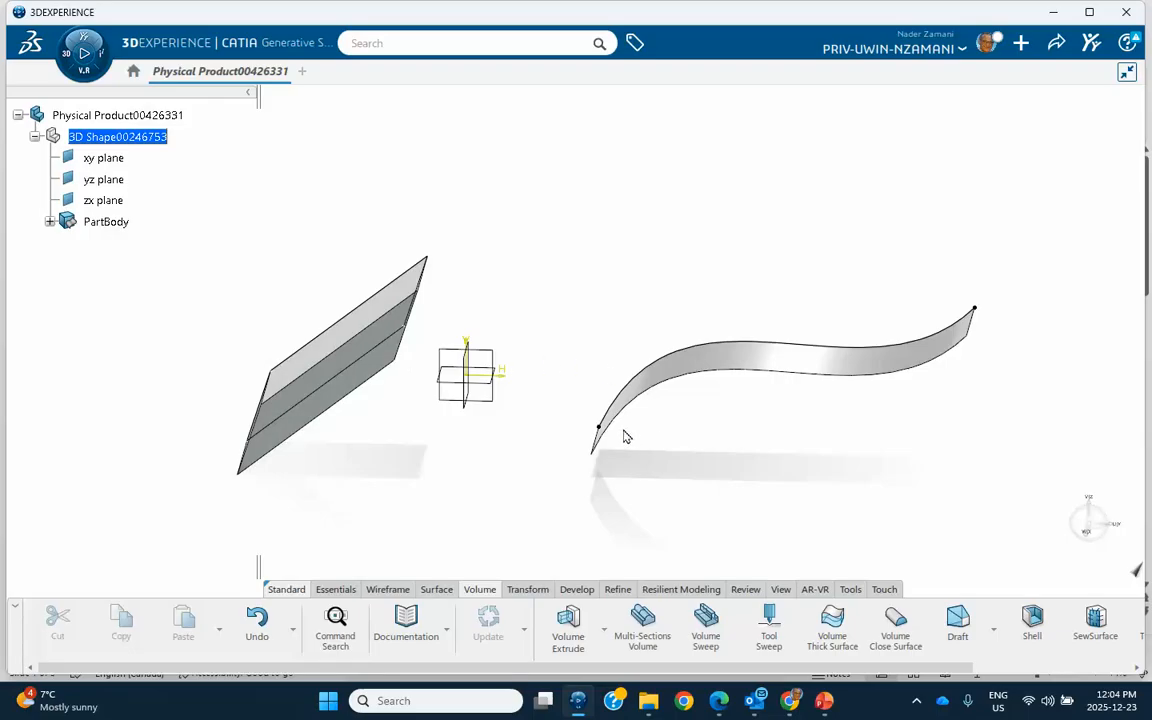
pyautogui.moveTo(704, 428); pyautogui.dragTo(638, 391, button='middle')
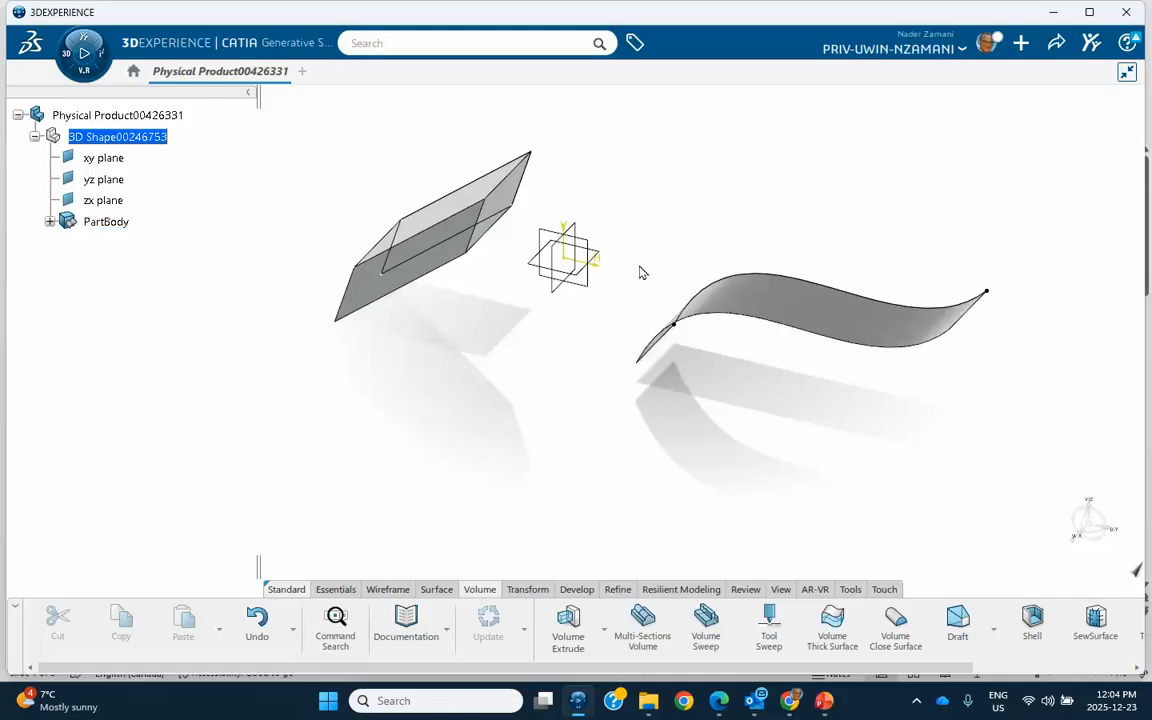
# Sketch a four-point spline on the xy plane behind the curved surface, ending at about H -107.6 mm, V 214.5 mm.
pyautogui.click(49, 222)
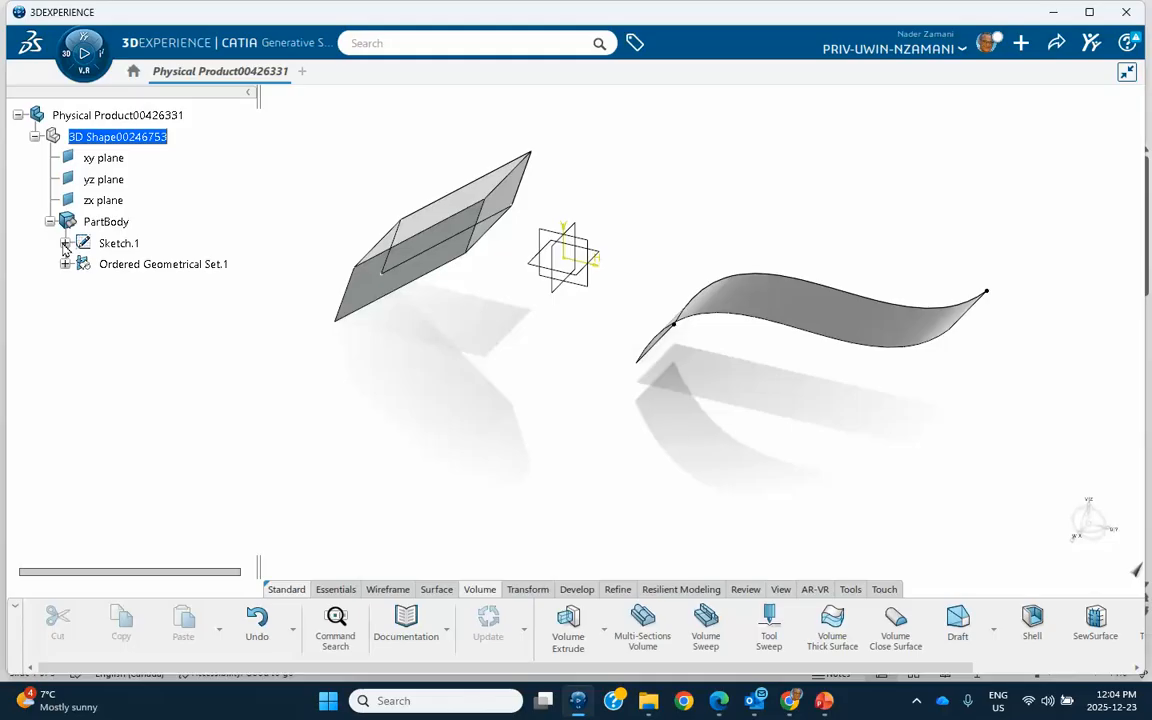
pyautogui.moveTo(644, 417); pyautogui.dragTo(603, 342, button='middle')
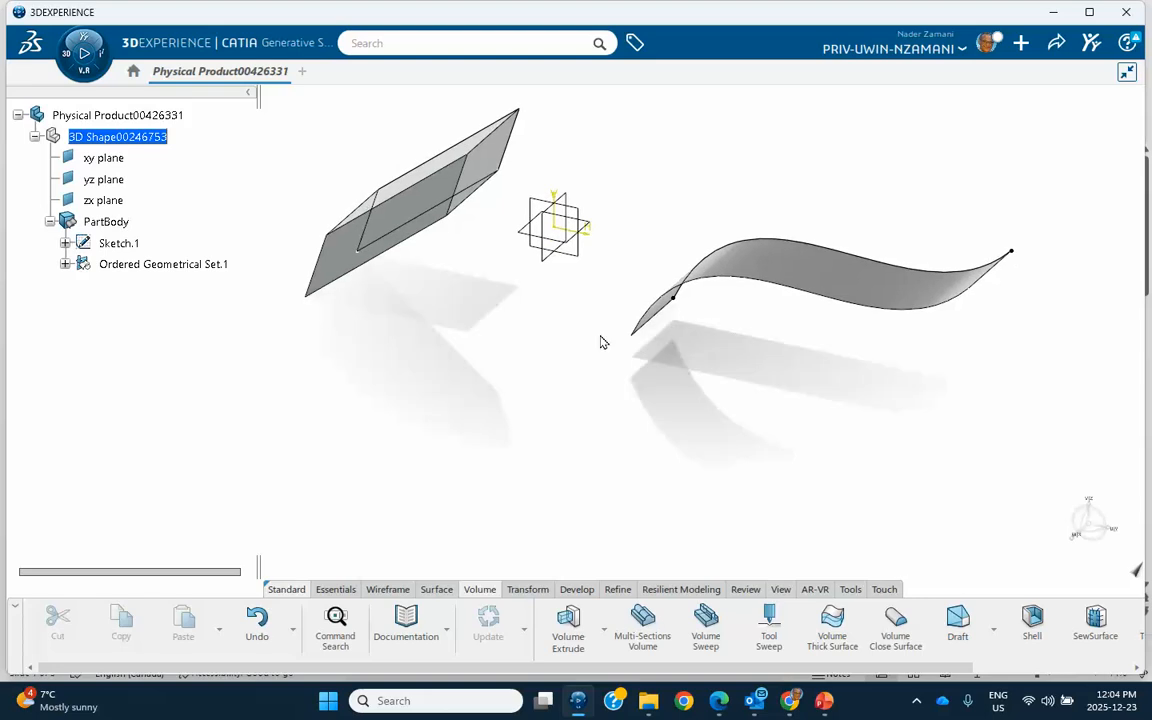
pyautogui.click(593, 228)
pyautogui.click(728, 166)
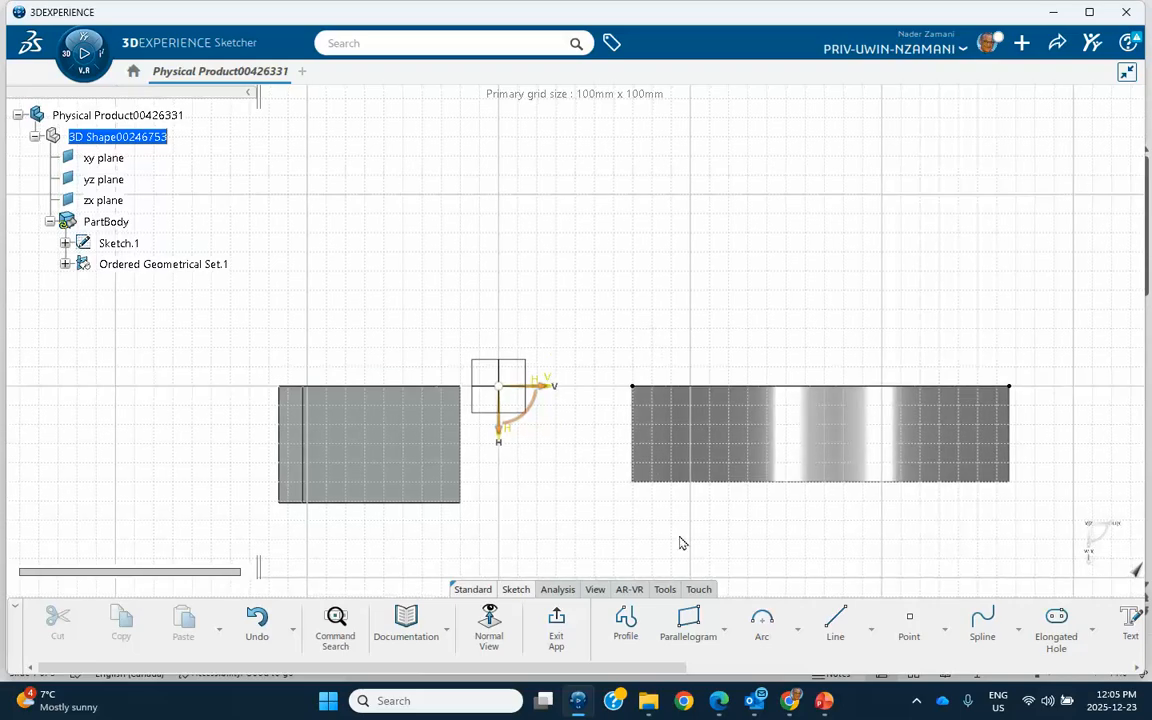
pyautogui.click(982, 624)
pyautogui.click(566, 244)
pyautogui.click(664, 202)
pyautogui.click(830, 201)
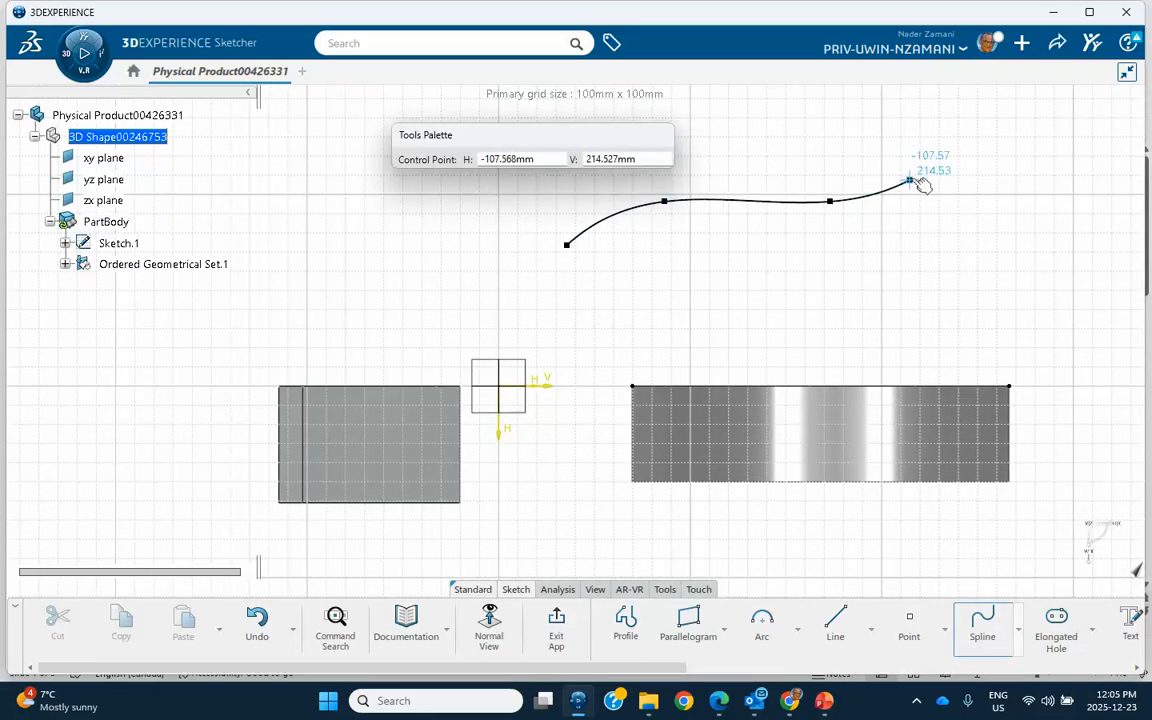
pyautogui.doubleClick(917, 186)
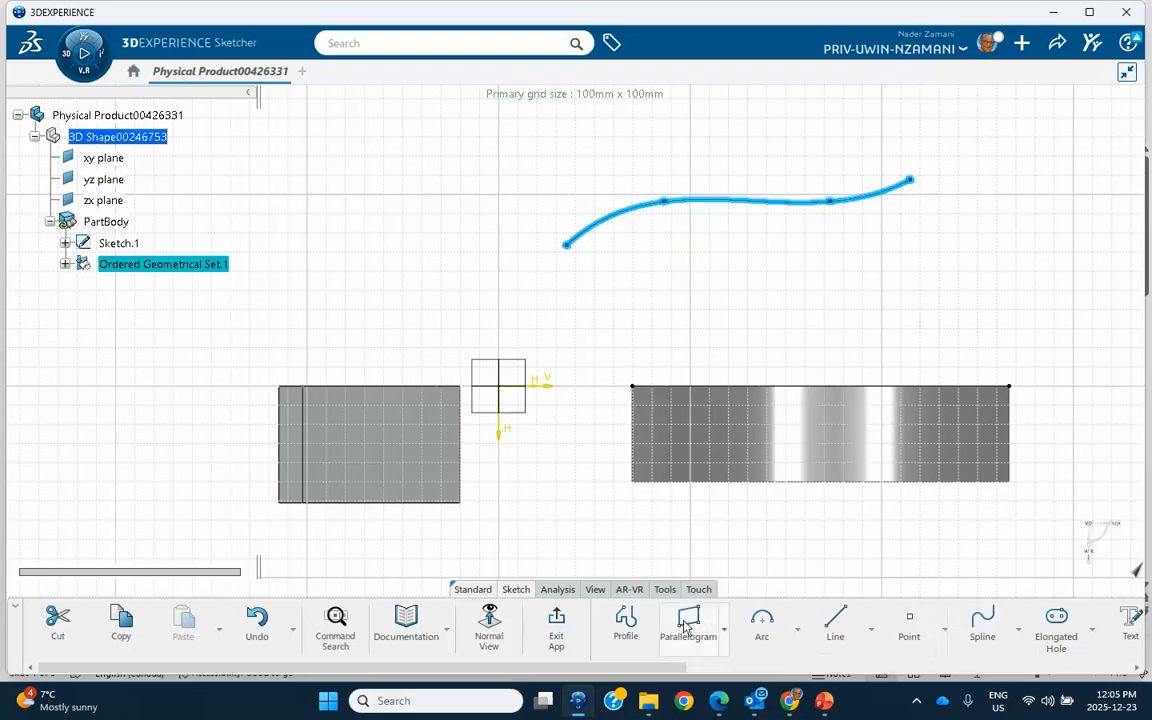
pyautogui.click(556, 622)
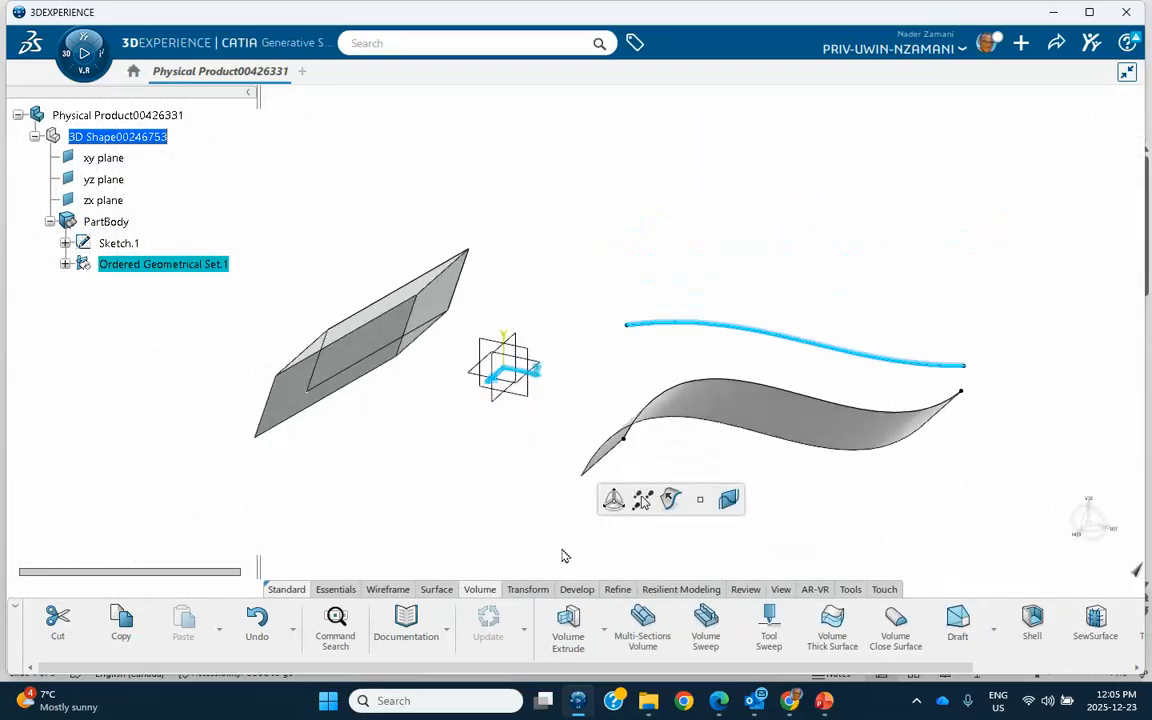
# Extrude the xy-plane spline upward into a 55 mm high surface.
pyautogui.click(672, 497)
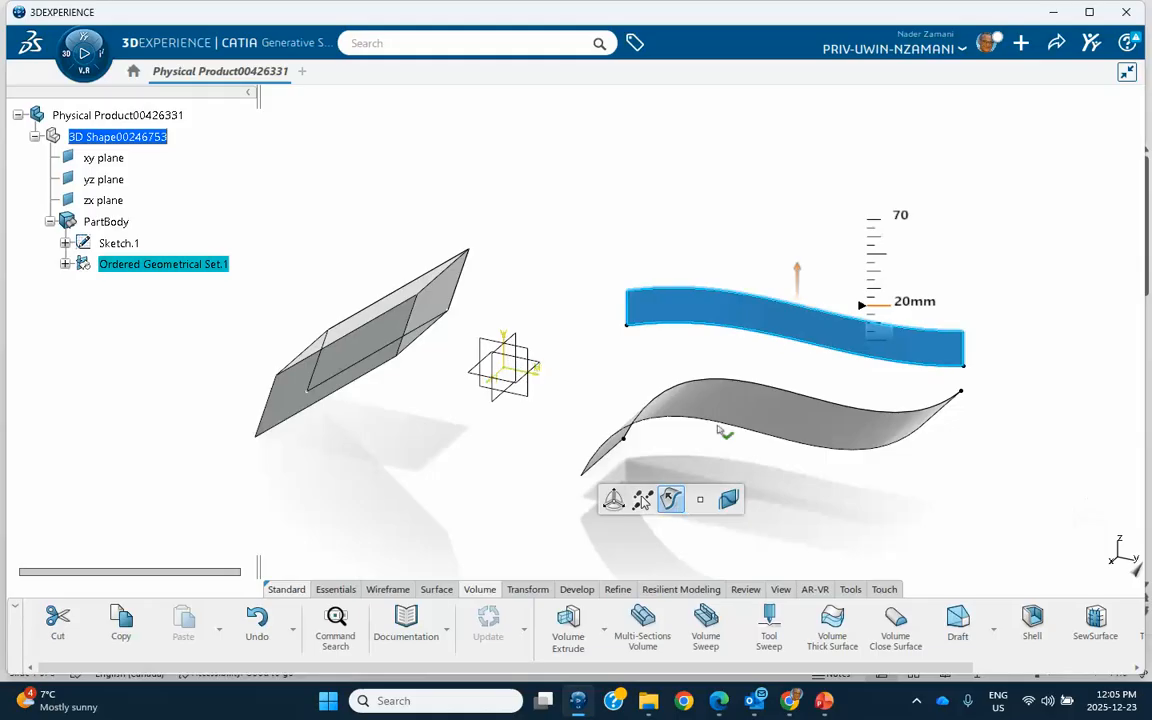
pyautogui.moveTo(892, 314); pyautogui.dragTo(890, 247)
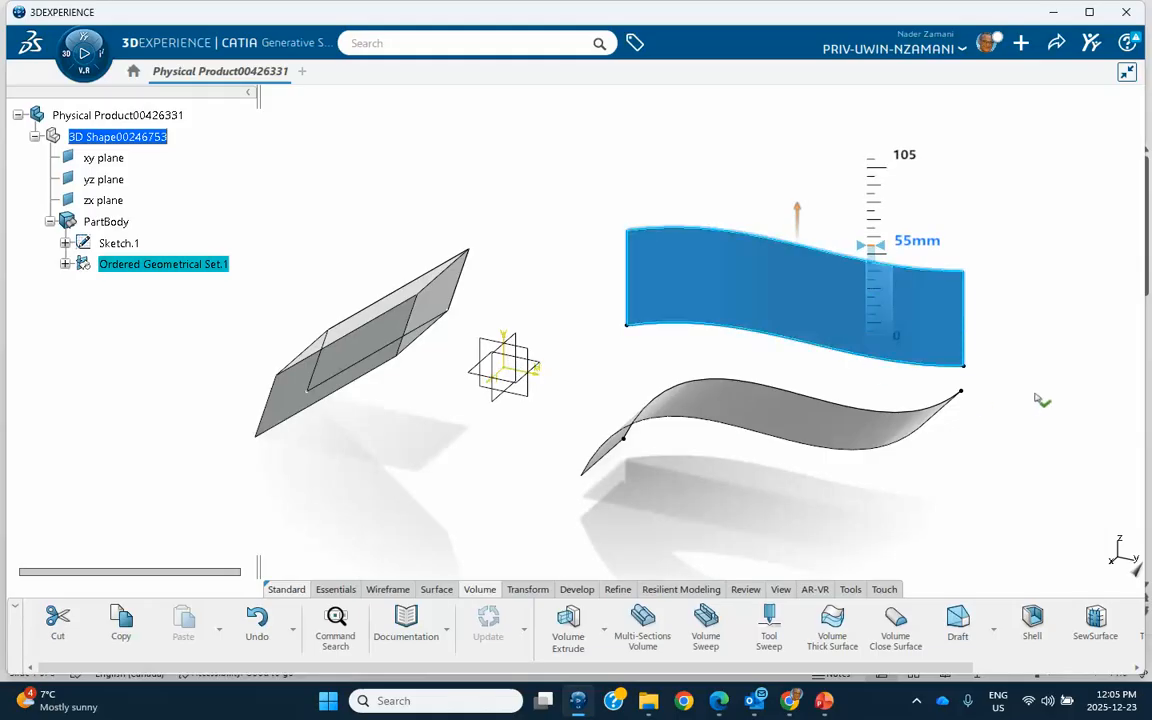
pyautogui.click(1031, 396)
pyautogui.moveTo(490, 434); pyautogui.dragTo(537, 440, button='middle')
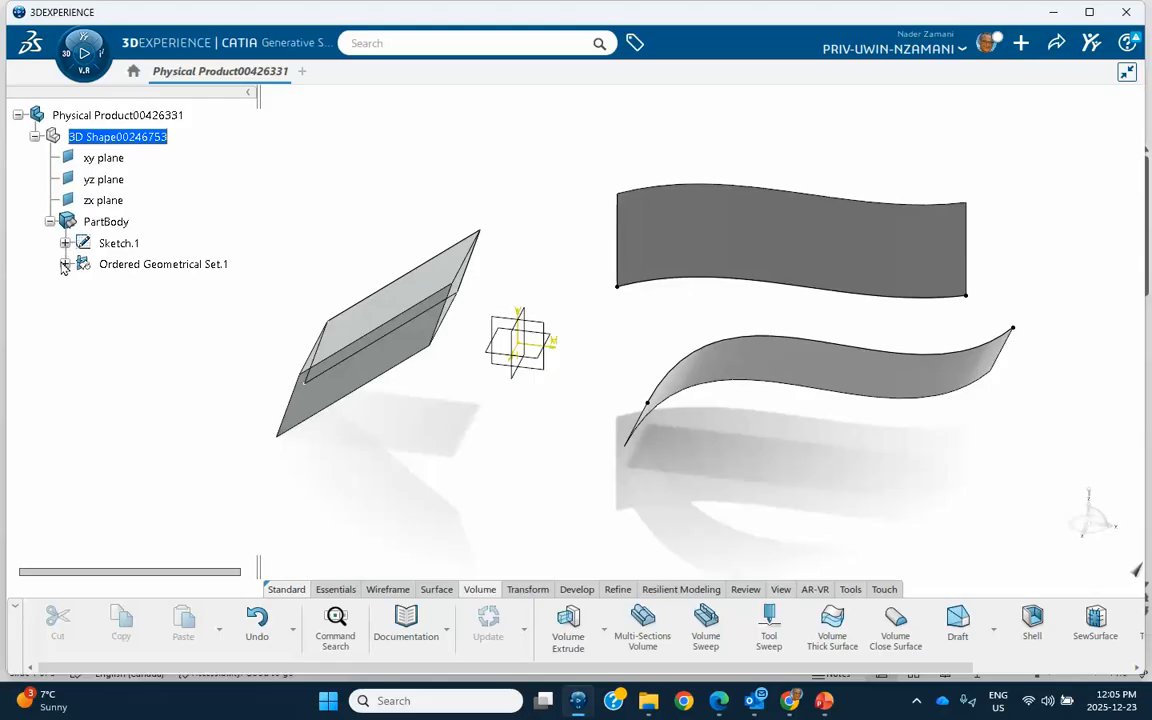
# Mirror the upright spline surface on the xy plane with Symmetry, using a face of the parallelogram volume as the reference.
pyautogui.click(64, 264)
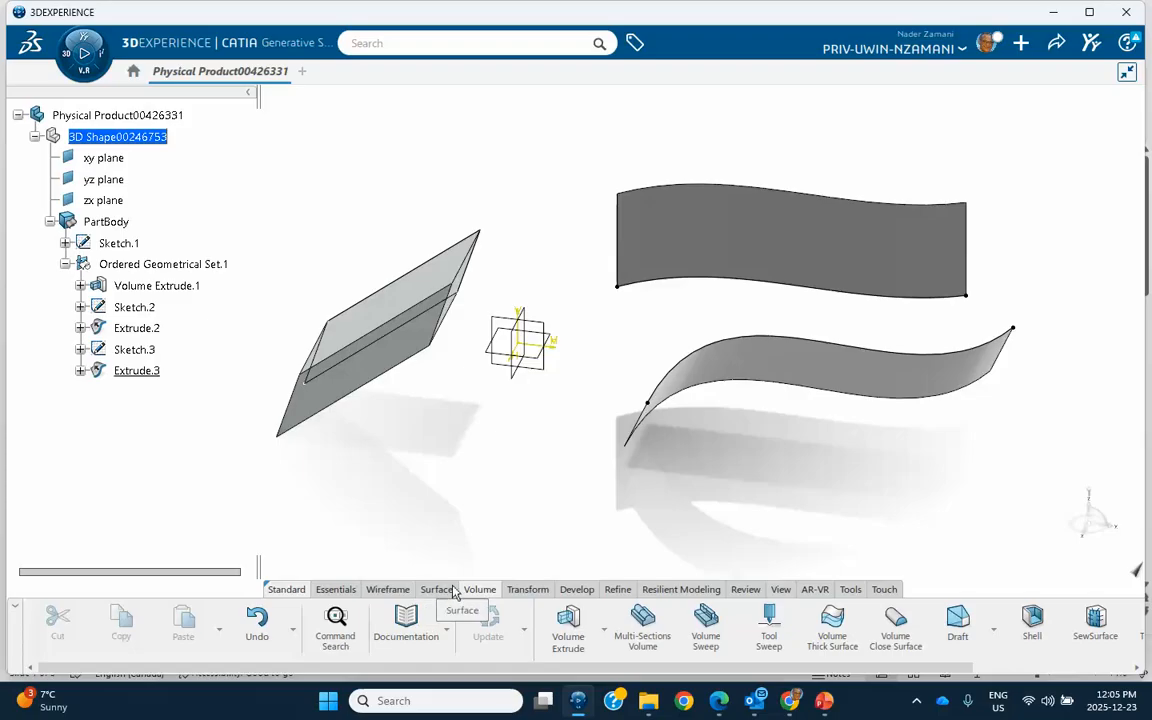
pyautogui.click(527, 589)
pyautogui.click(738, 630)
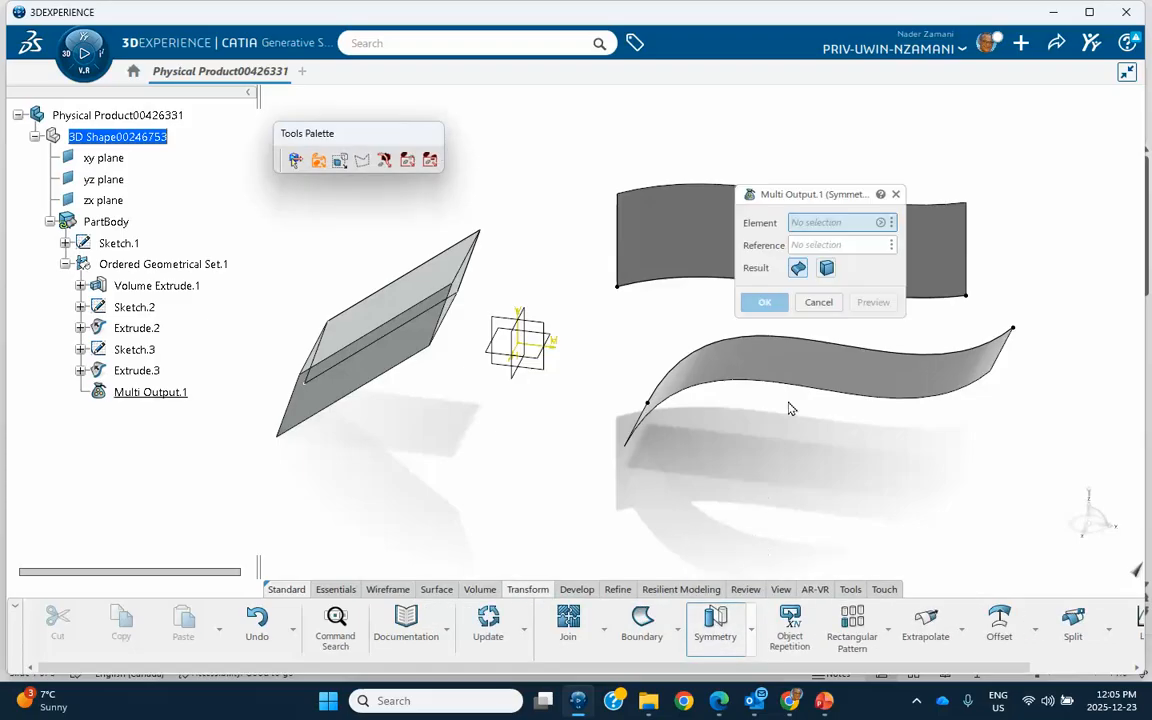
pyautogui.moveTo(800, 197); pyautogui.dragTo(993, 106)
pyautogui.moveTo(909, 446); pyautogui.dragTo(788, 486, button='middle')
pyautogui.moveTo(658, 352); pyautogui.dragTo(620, 337, button='middle')
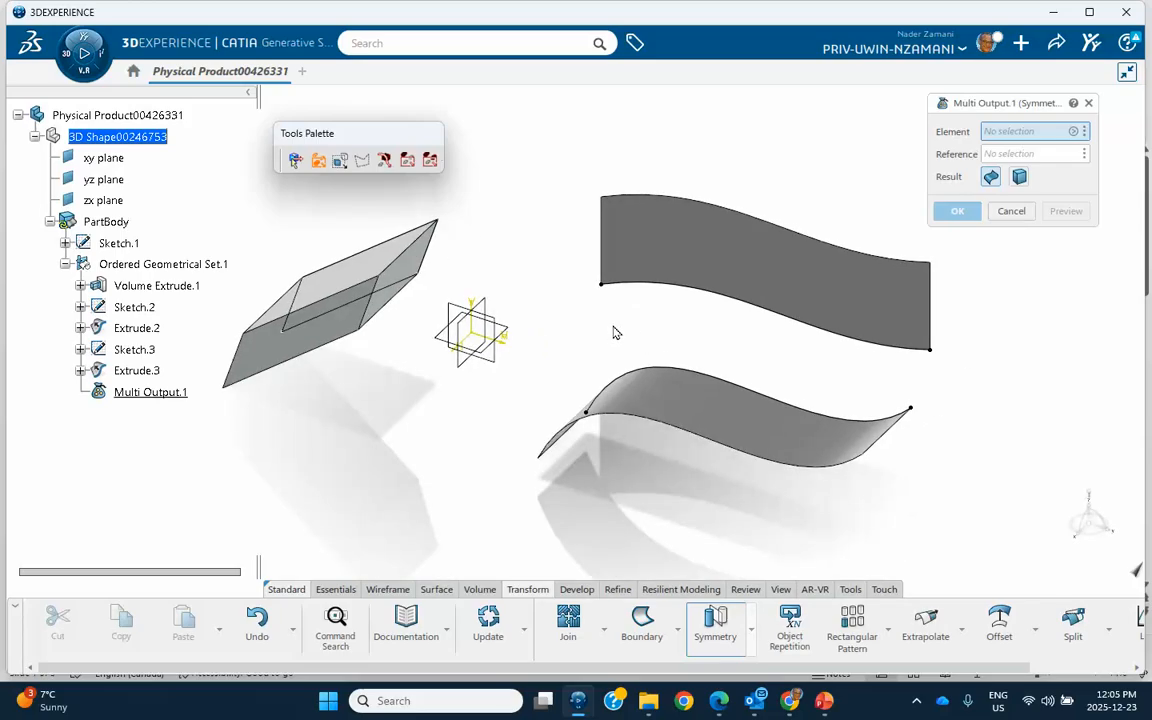
pyautogui.click(697, 254)
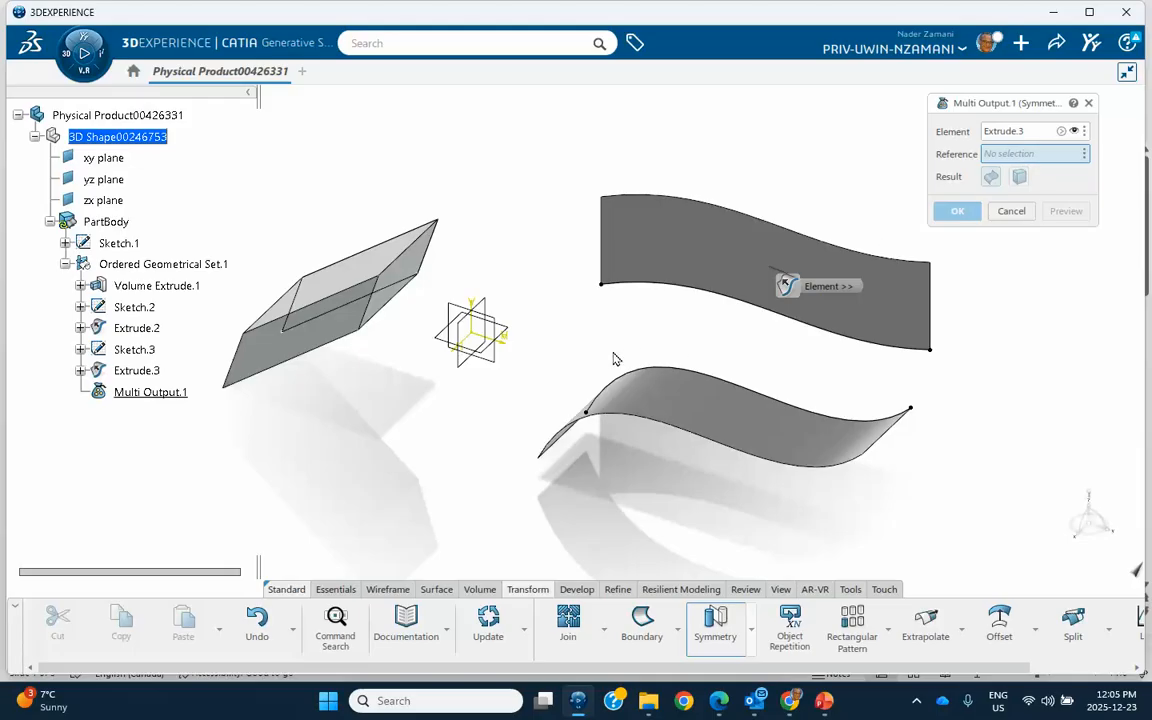
pyautogui.moveTo(572, 343); pyautogui.dragTo(563, 299, button='middle')
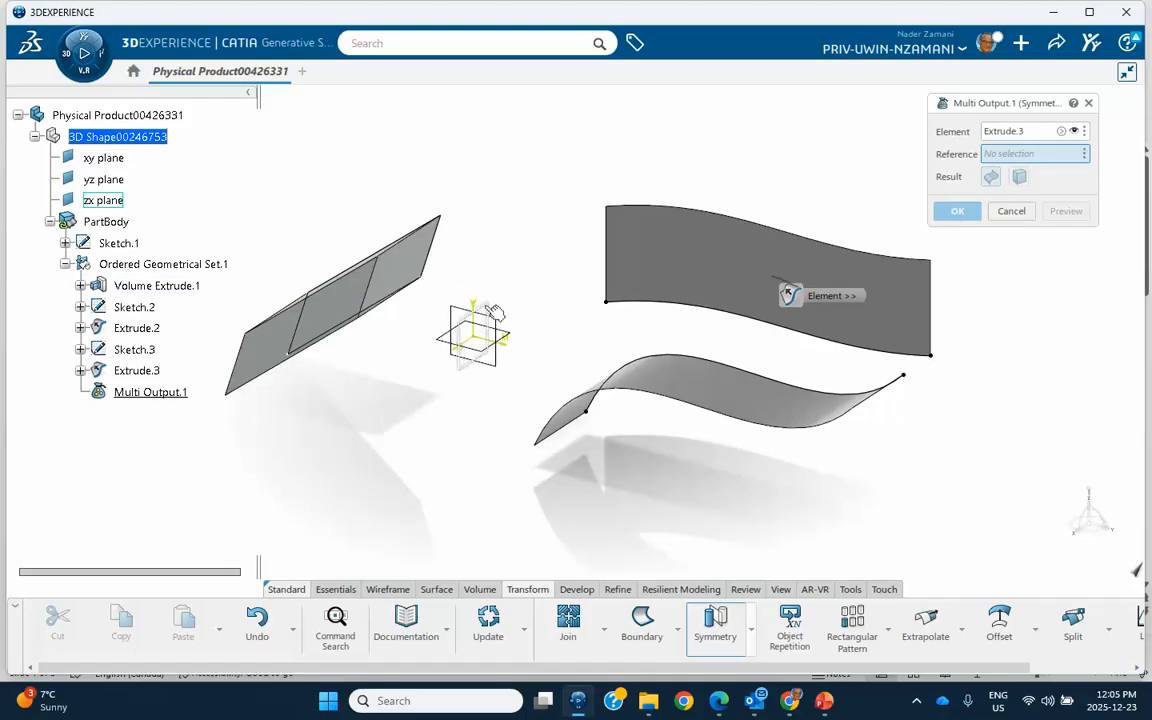
pyautogui.click(415, 277)
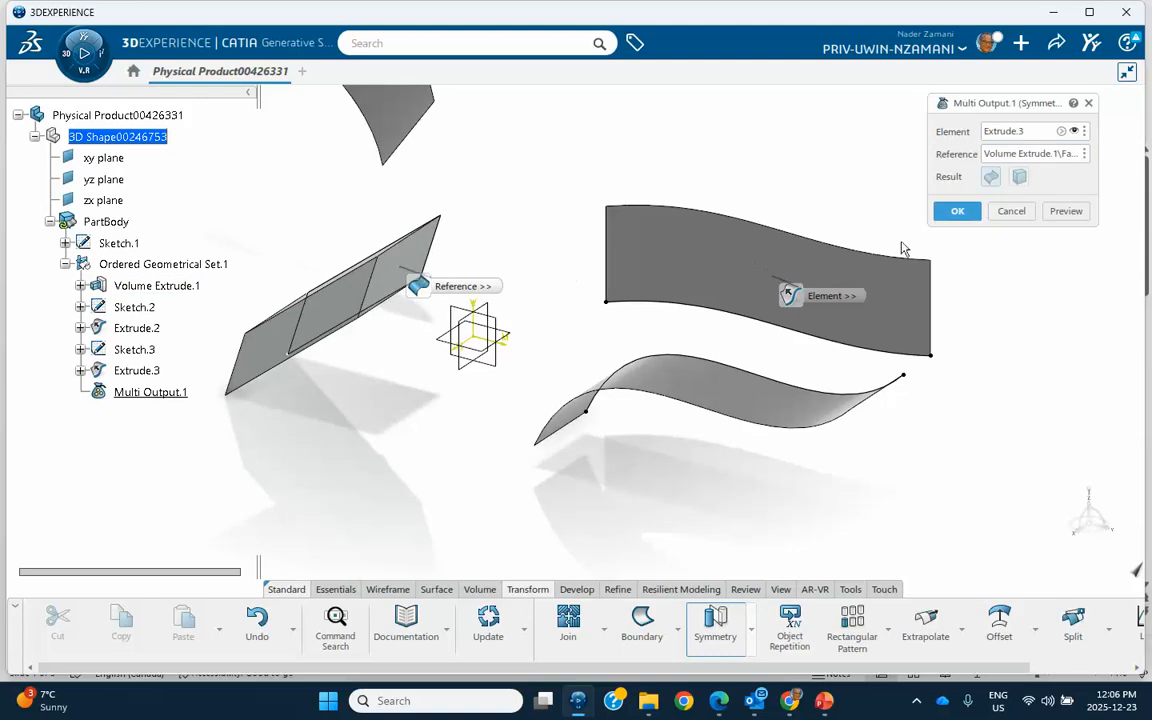
pyautogui.moveTo(534, 262); pyautogui.dragTo(722, 254, button='middle')
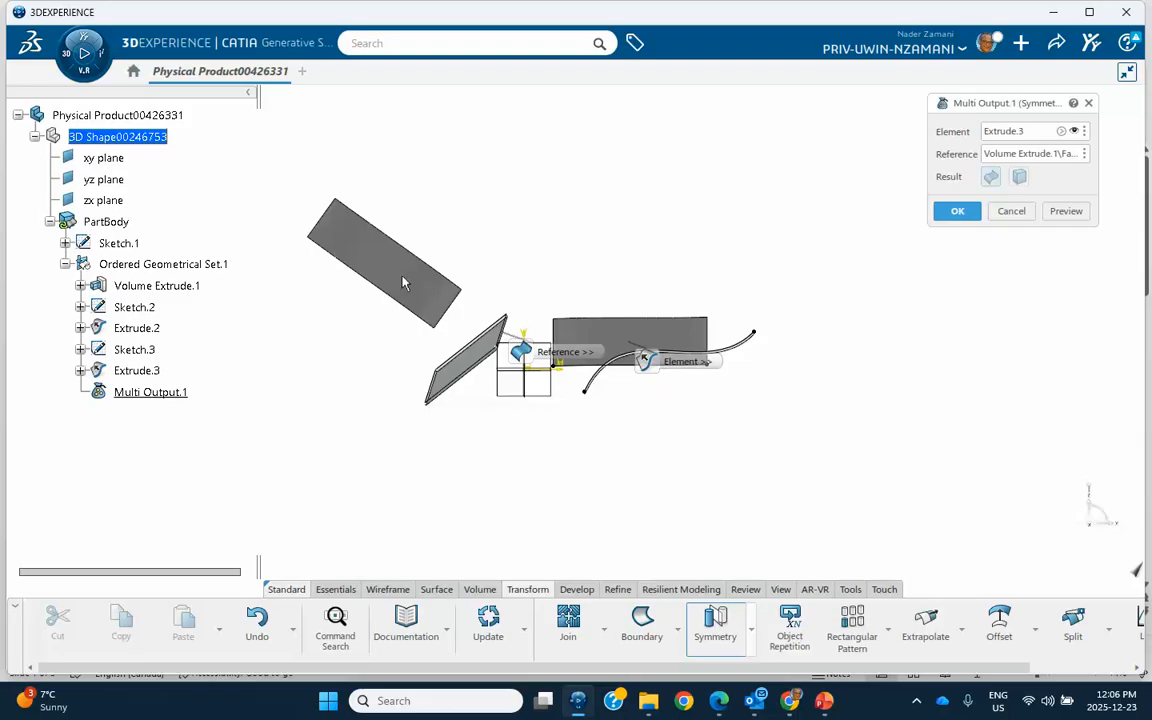
pyautogui.moveTo(586, 275); pyautogui.dragTo(585, 357, button='middle')
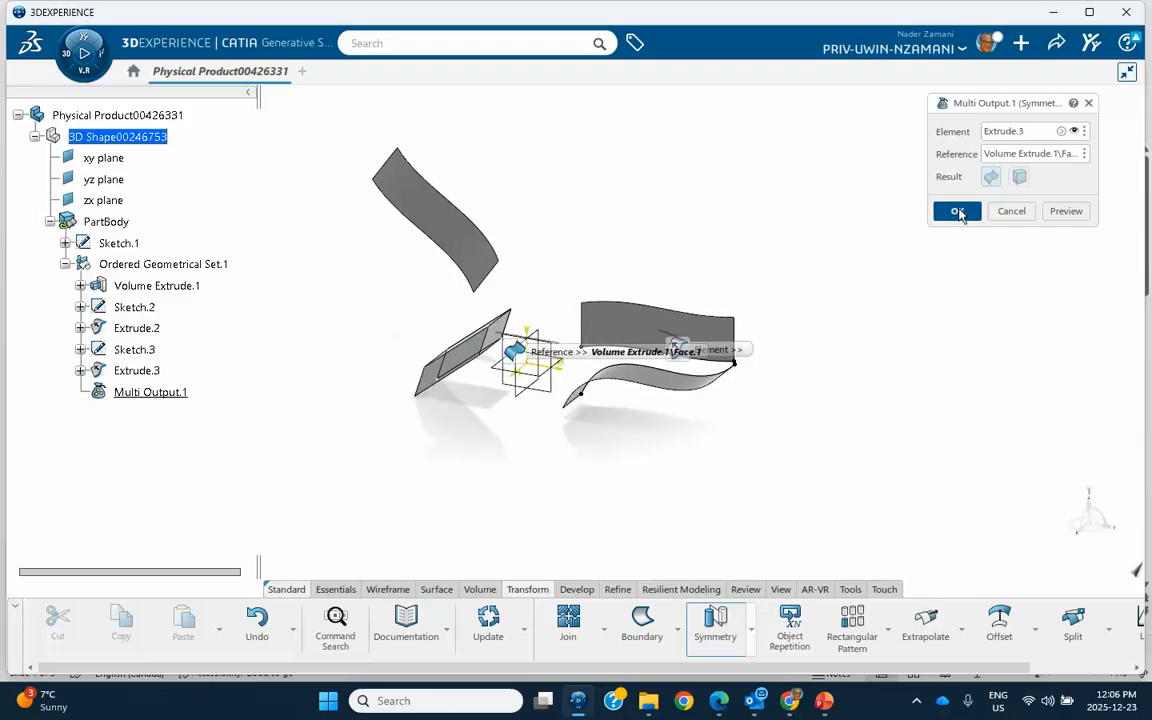
pyautogui.click(957, 211)
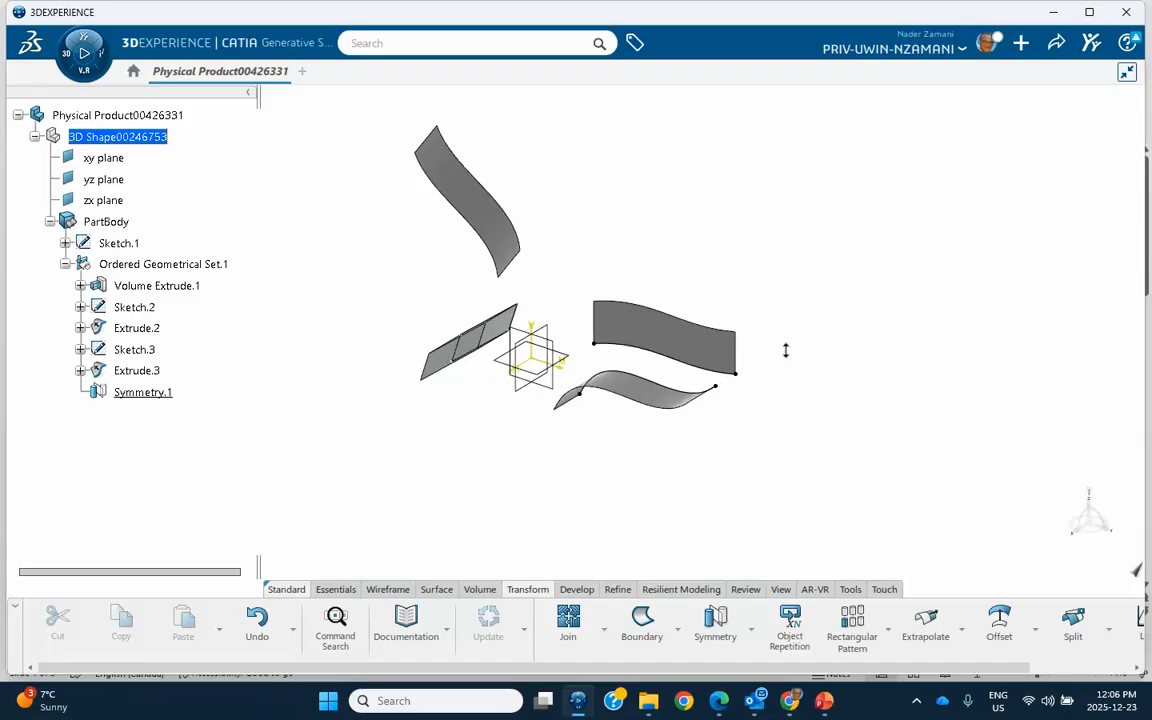
# Set up a Symmetry of the parallelogram volume as a volume result, using the zx plane as reference.
pyautogui.moveTo(805, 345); pyautogui.dragTo(728, 331, button='middle')
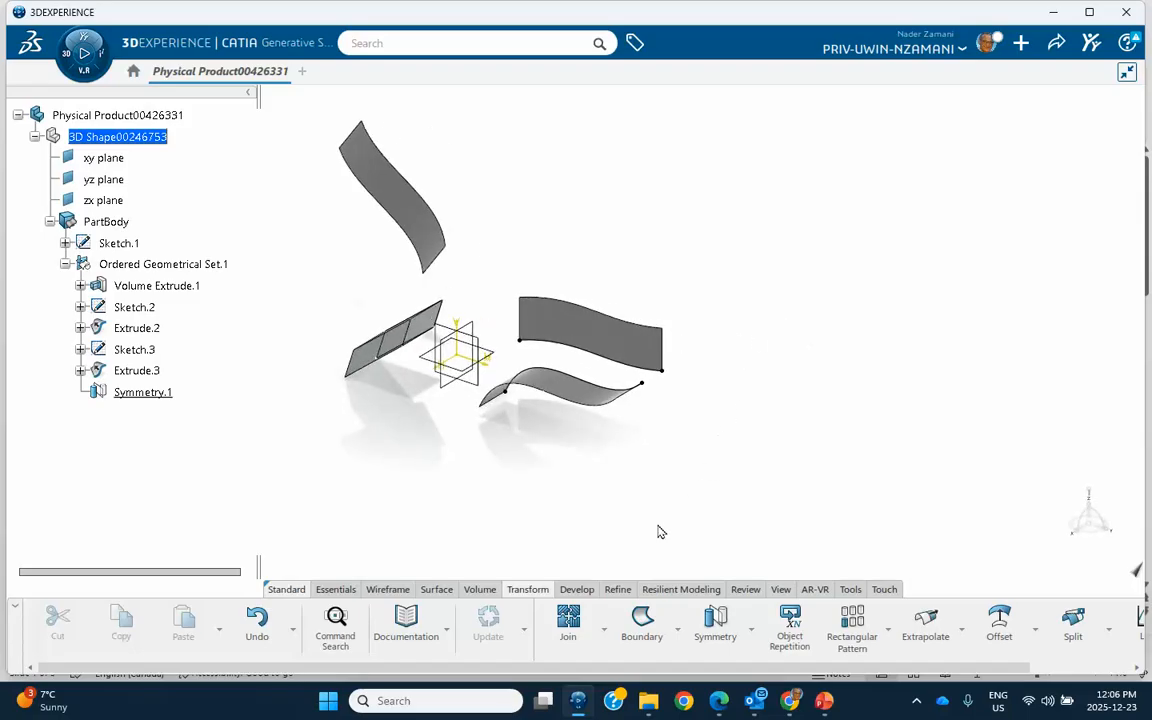
pyautogui.click(715, 625)
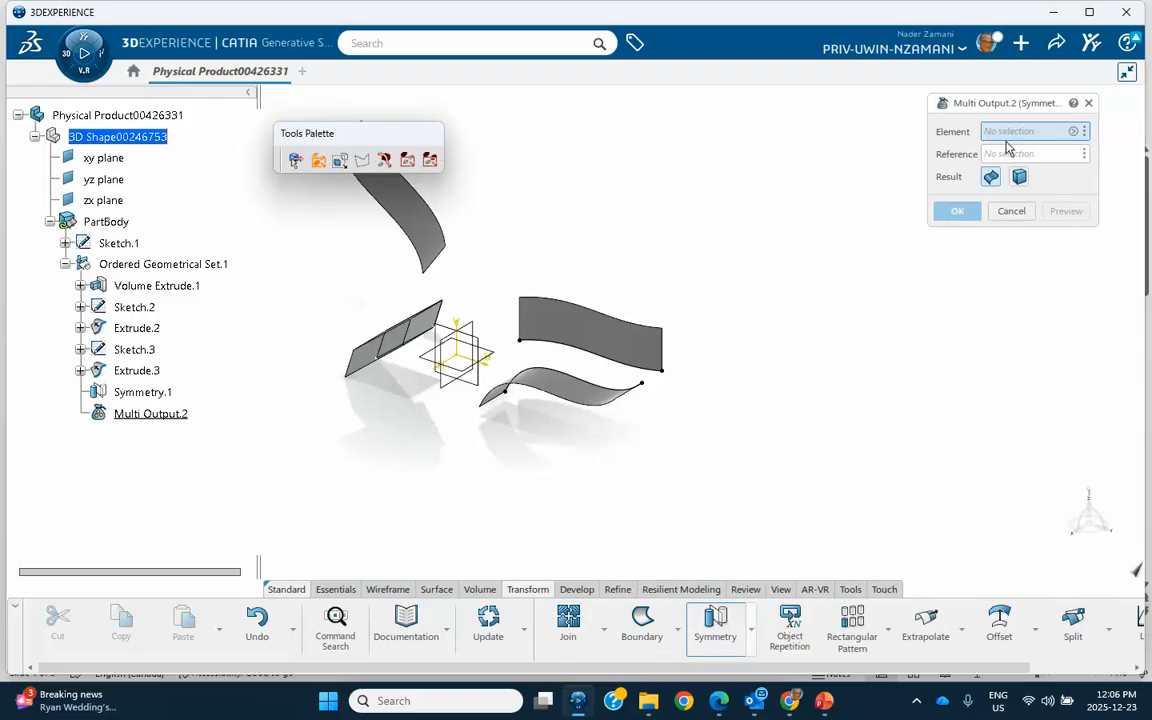
pyautogui.moveTo(992, 110); pyautogui.dragTo(839, 172)
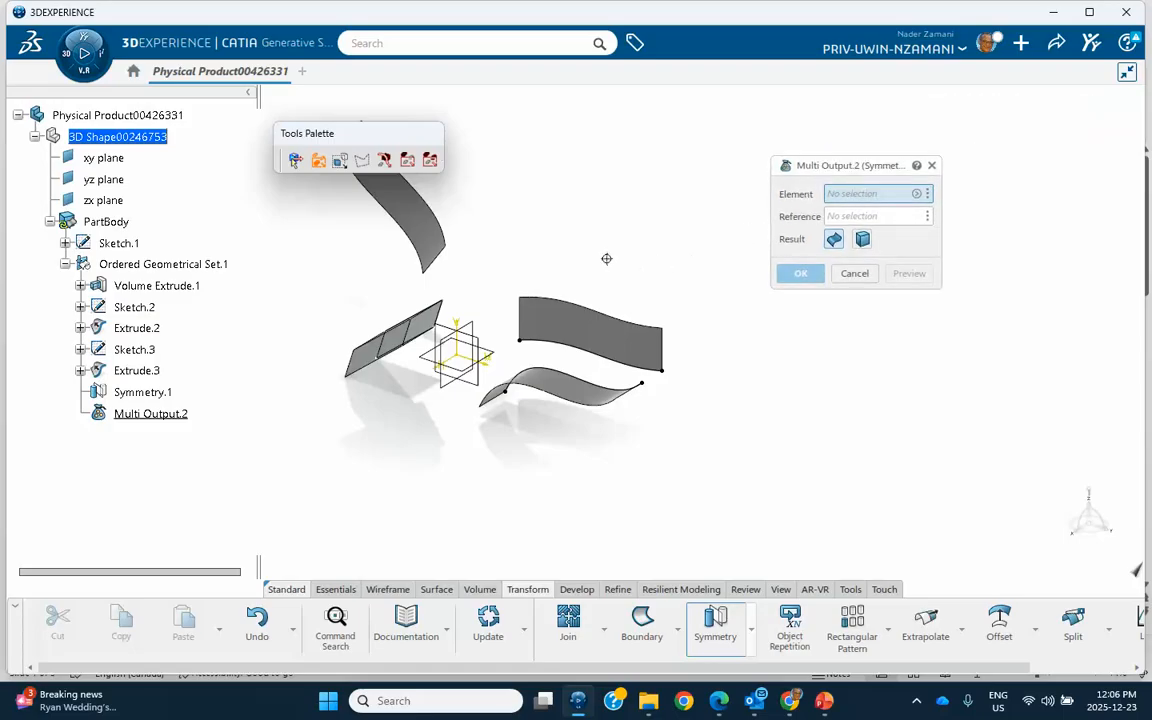
pyautogui.scroll(2, 606, 255)
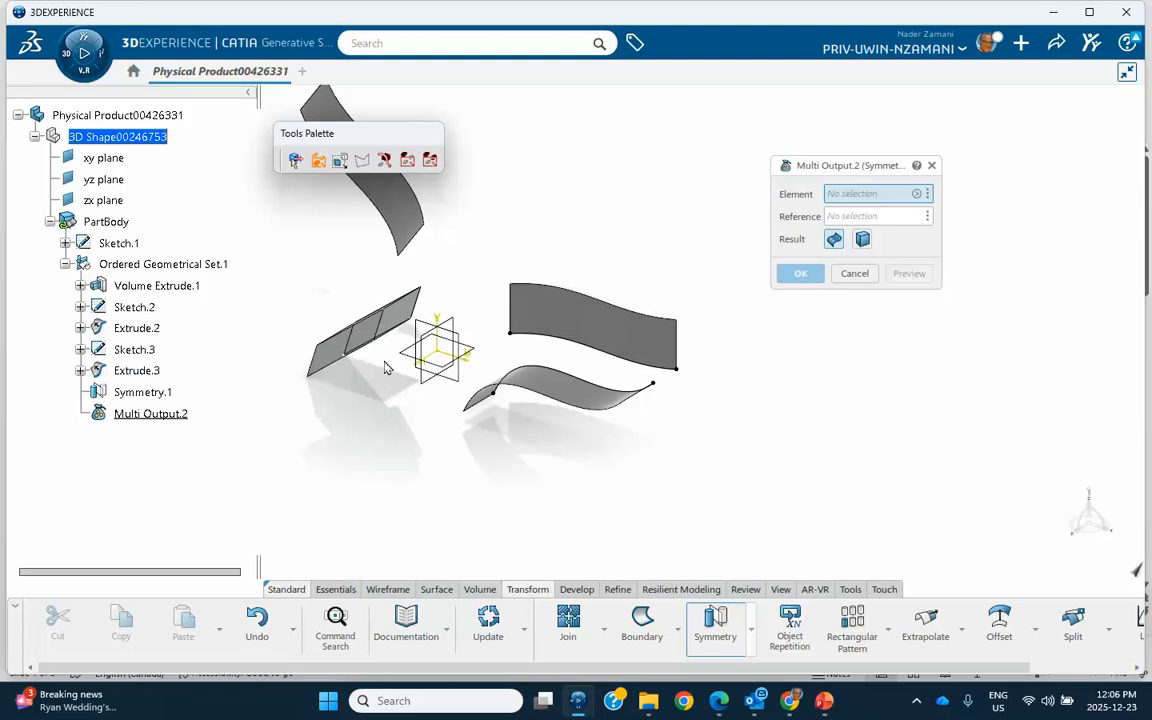
pyautogui.click(330, 360)
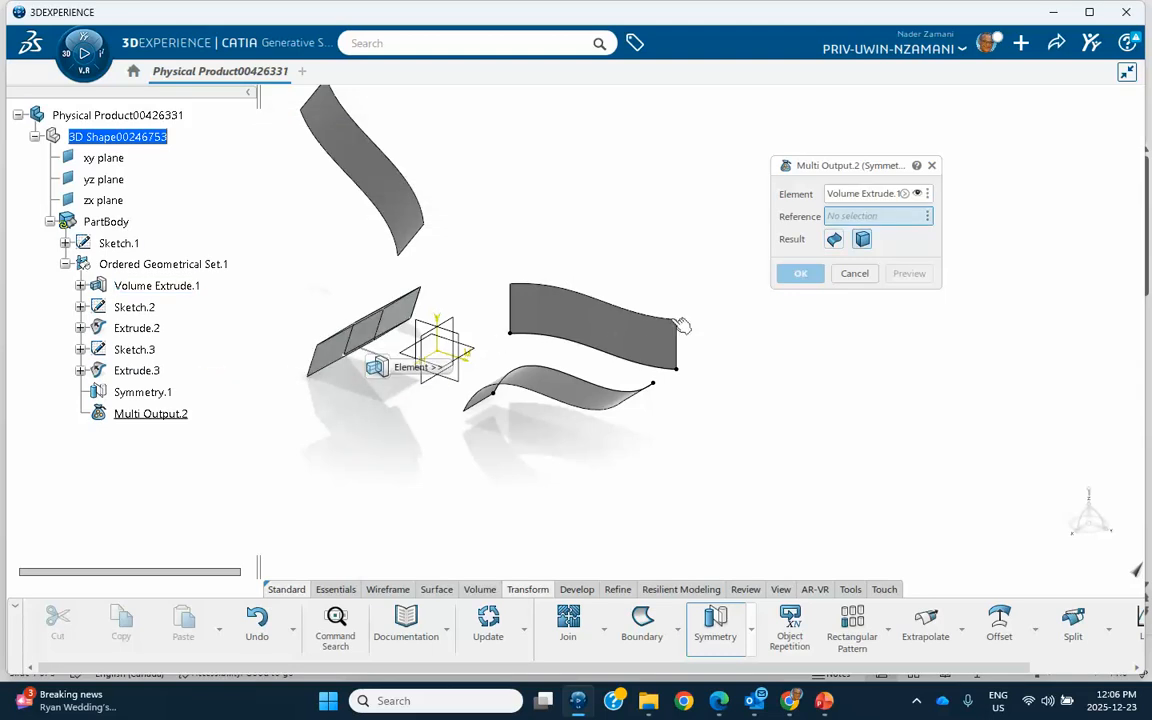
pyautogui.moveTo(661, 419); pyautogui.dragTo(722, 422, button='middle')
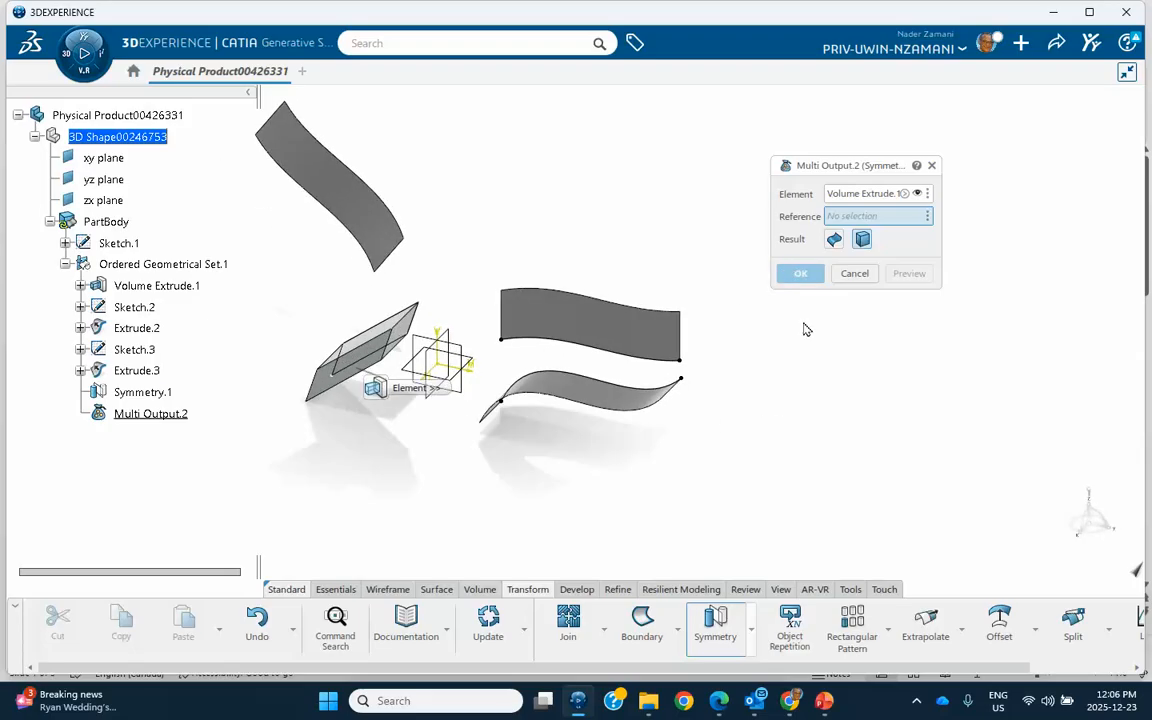
pyautogui.click(457, 338)
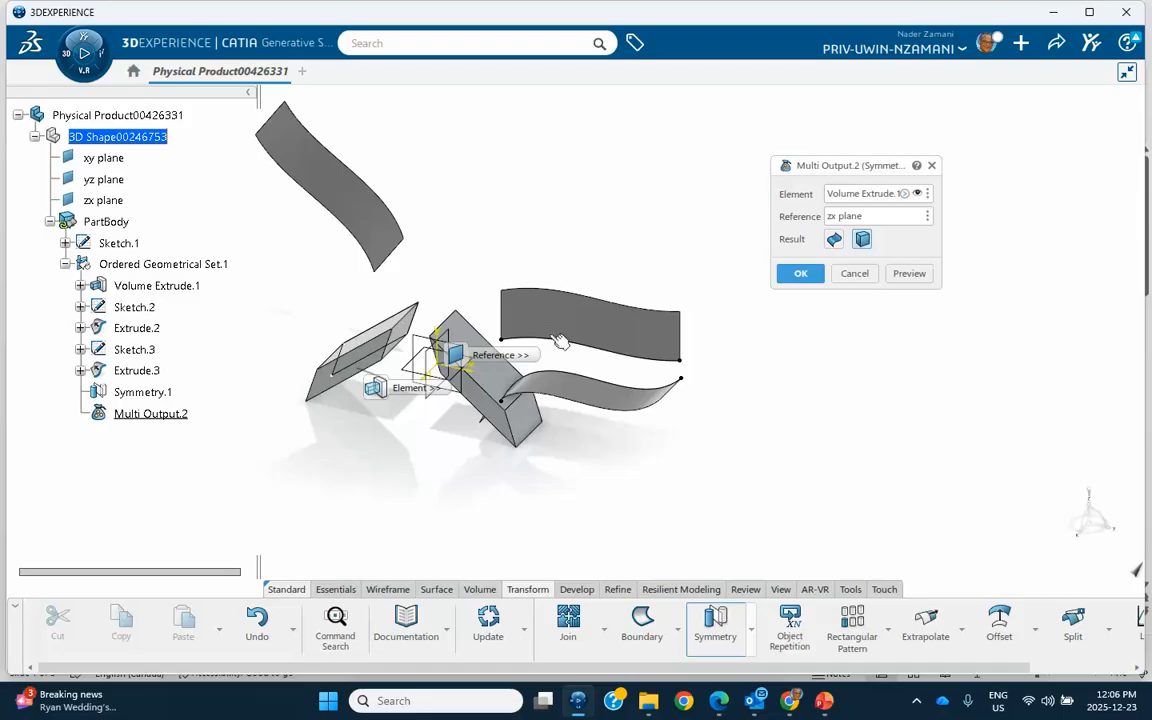
# Add both original spline surfaces to the symmetry's element list and create the multi-output mirror.
pyautogui.click(905, 195)
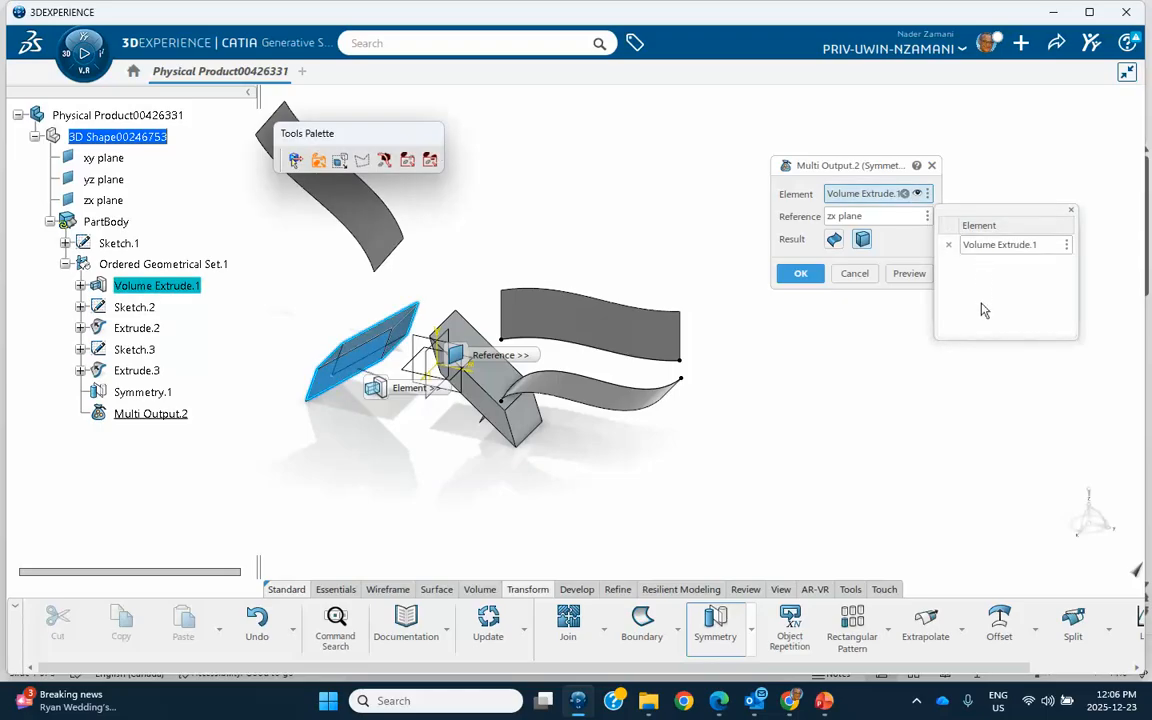
pyautogui.click(617, 334)
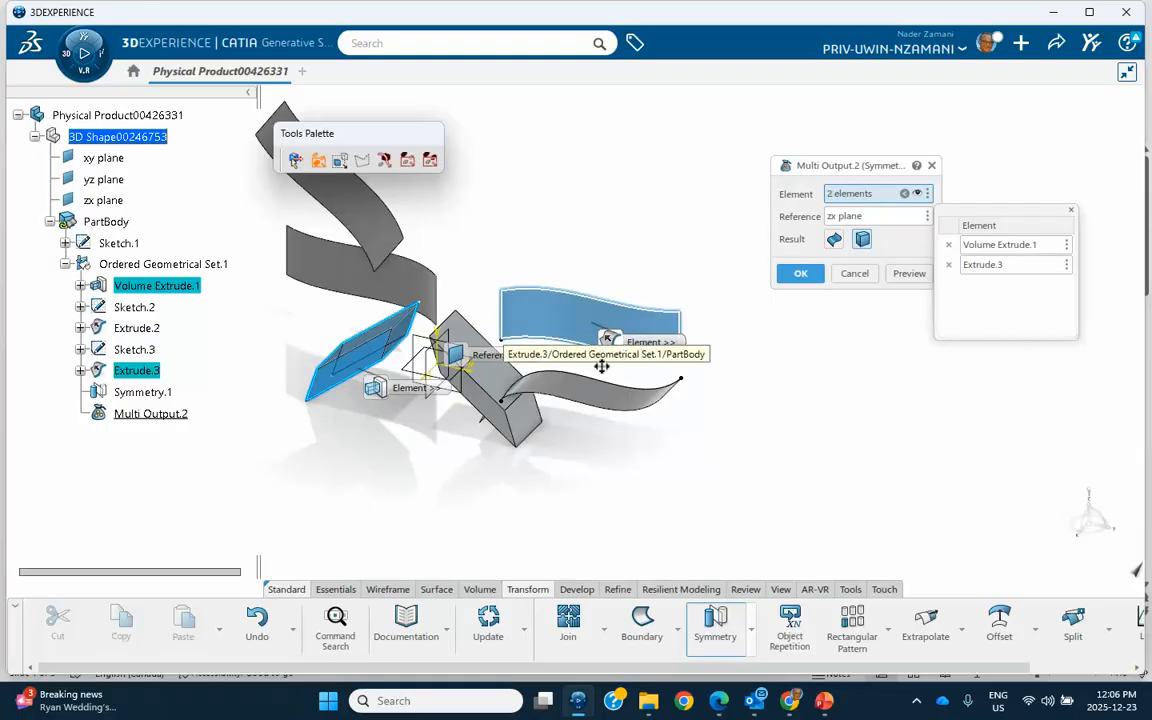
pyautogui.click(598, 401)
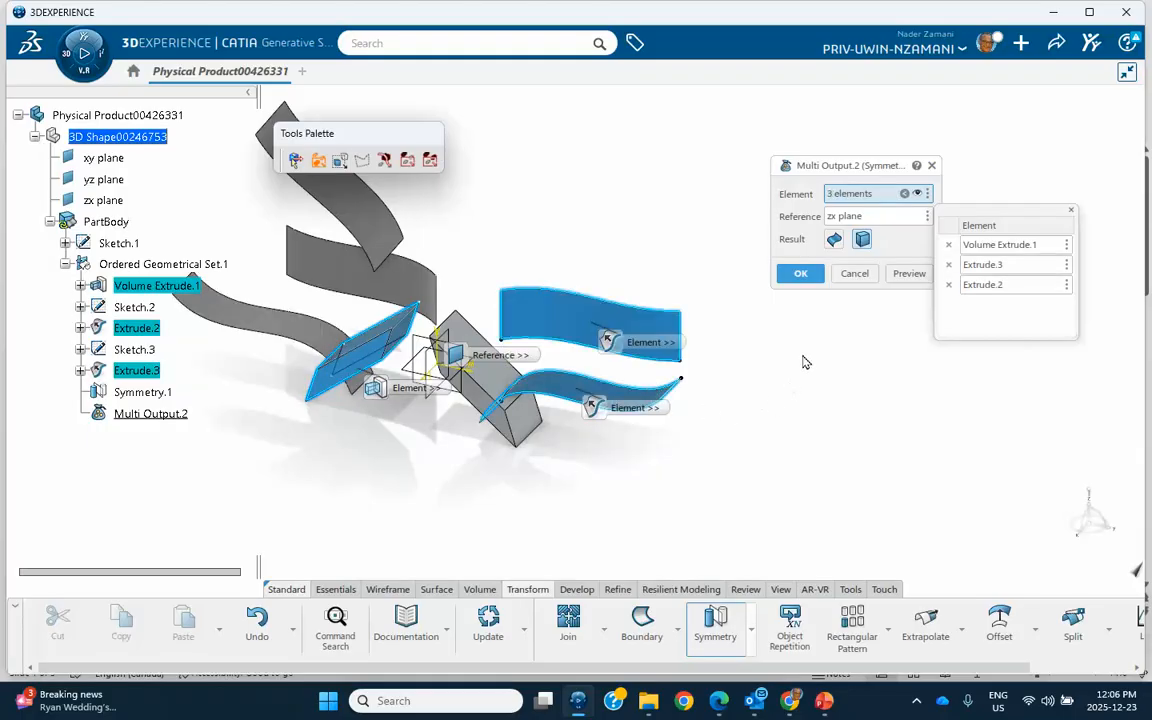
pyautogui.click(800, 273)
pyautogui.moveTo(765, 331); pyautogui.dragTo(684, 257, button='middle')
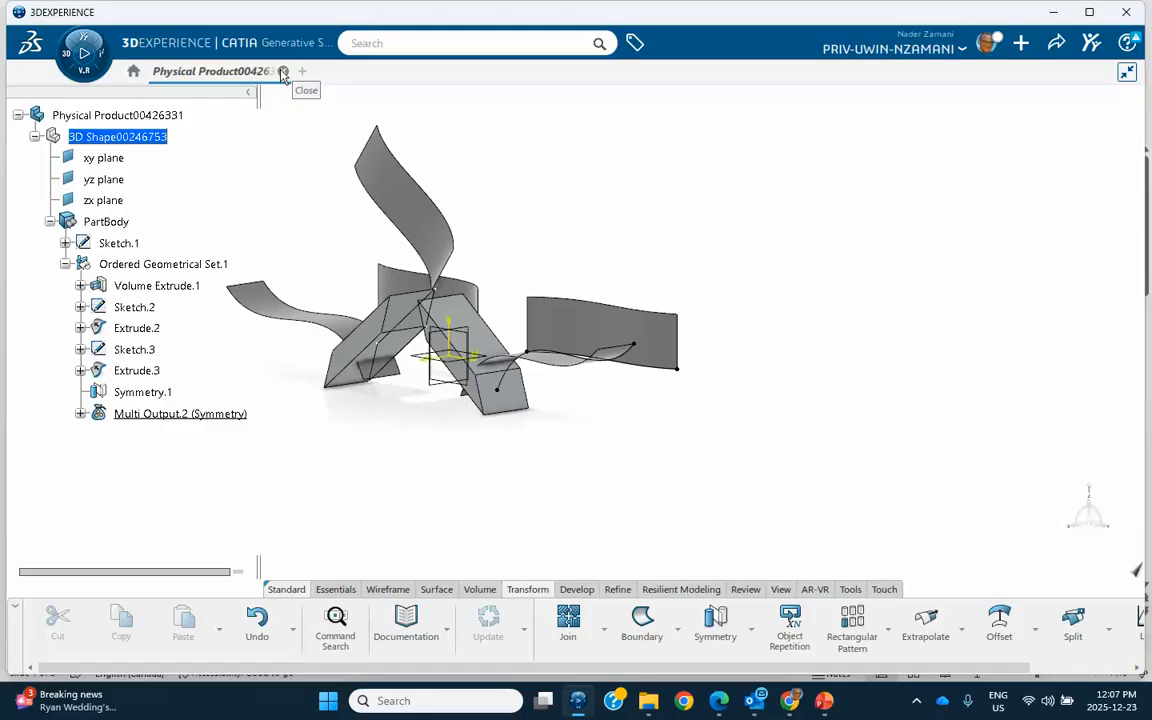
# Delete Ordered Geometrical Set.1 and the parallelogram sketch, keeping the product open.
pyautogui.click(283, 73)
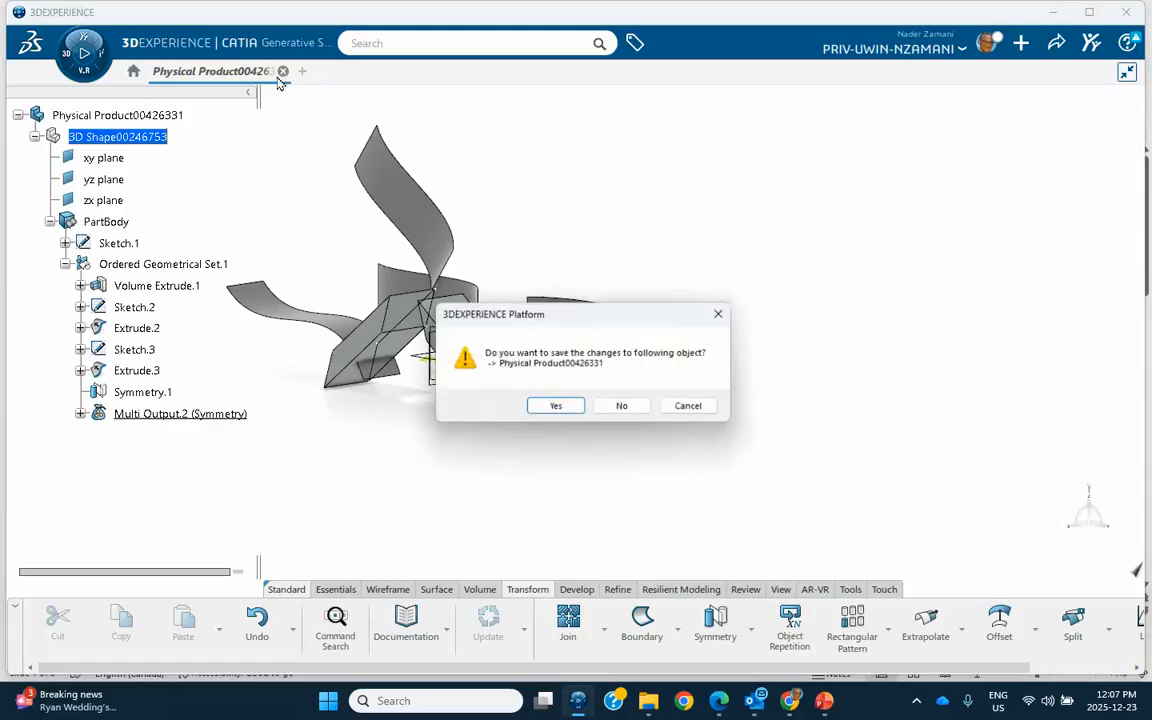
pyautogui.click(691, 410)
pyautogui.click(141, 264)
pyautogui.rightClick(143, 264)
pyautogui.click(182, 569)
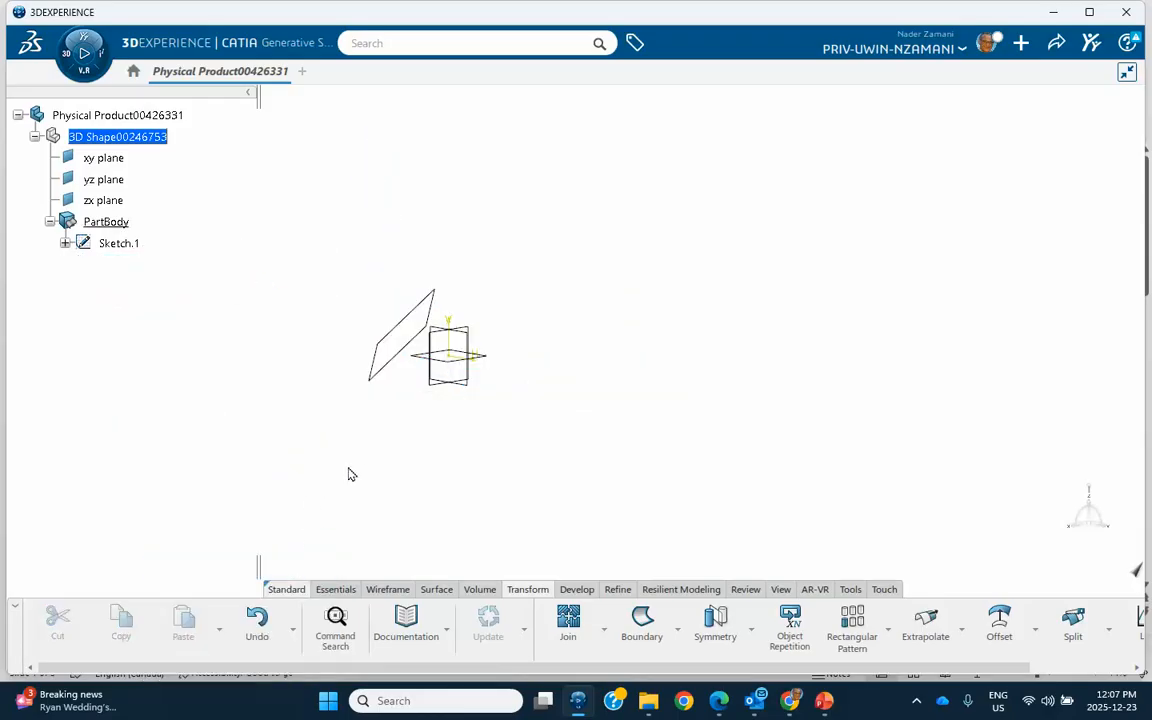
pyautogui.moveTo(490, 428); pyautogui.dragTo(520, 361, button='middle')
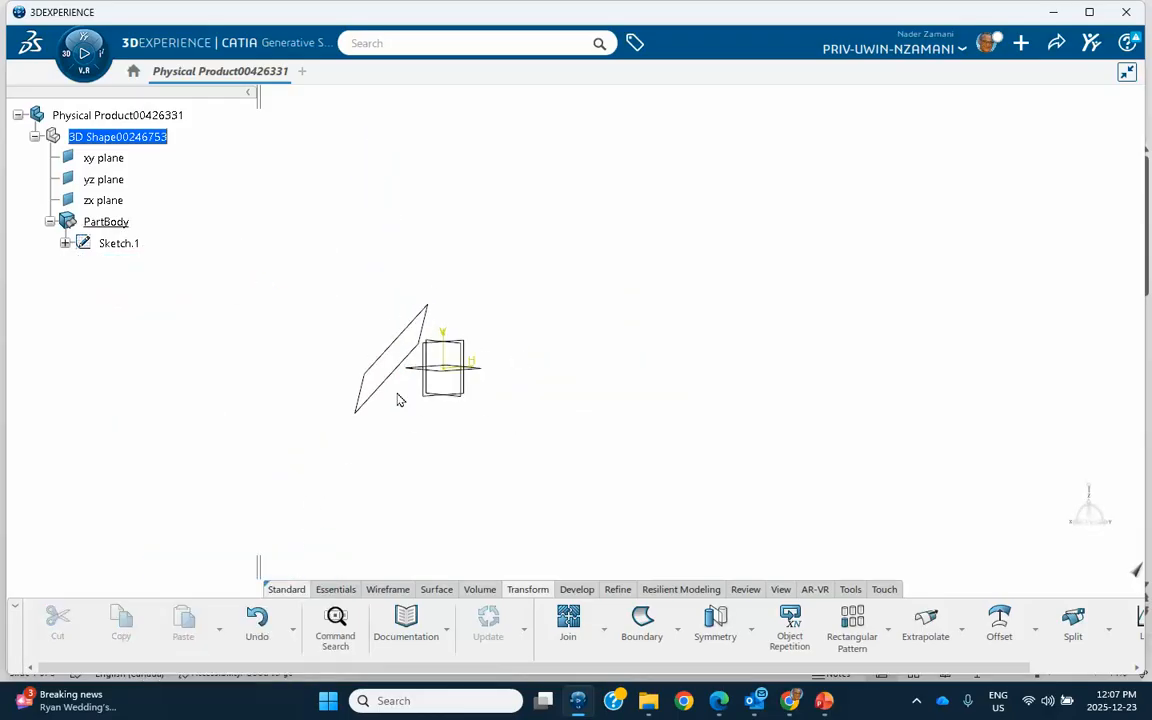
pyautogui.rightClick(124, 243)
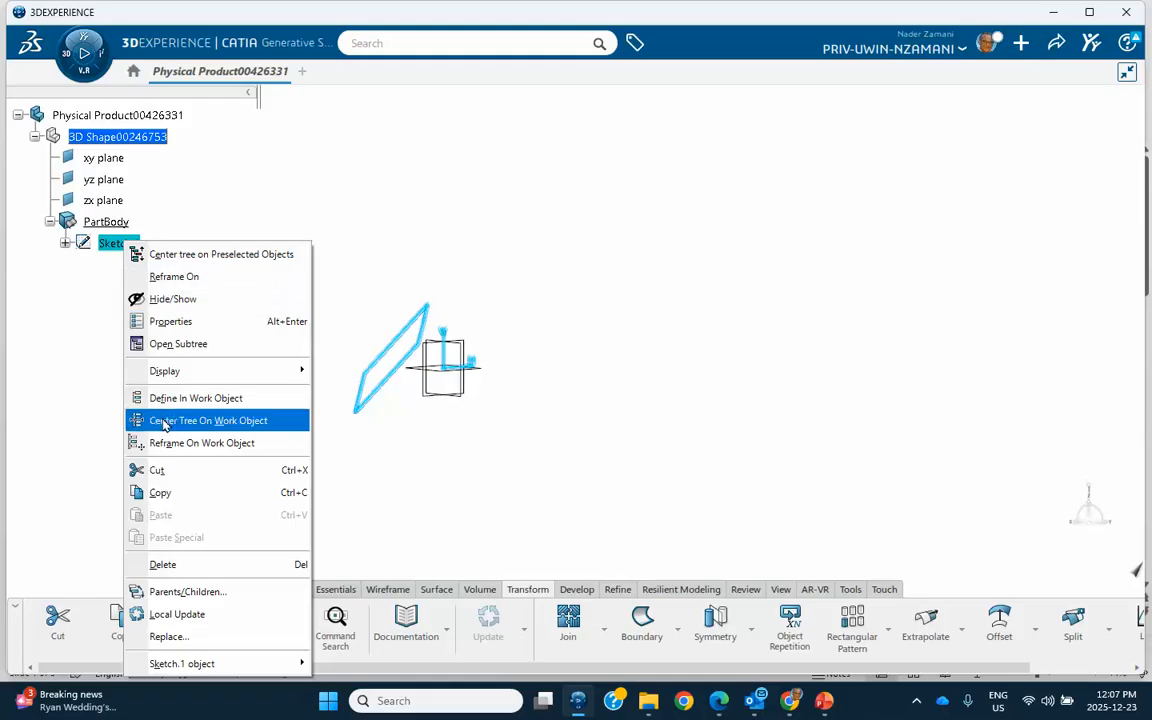
pyautogui.click(163, 564)
pyautogui.moveTo(390, 381); pyautogui.dragTo(492, 361, button='middle')
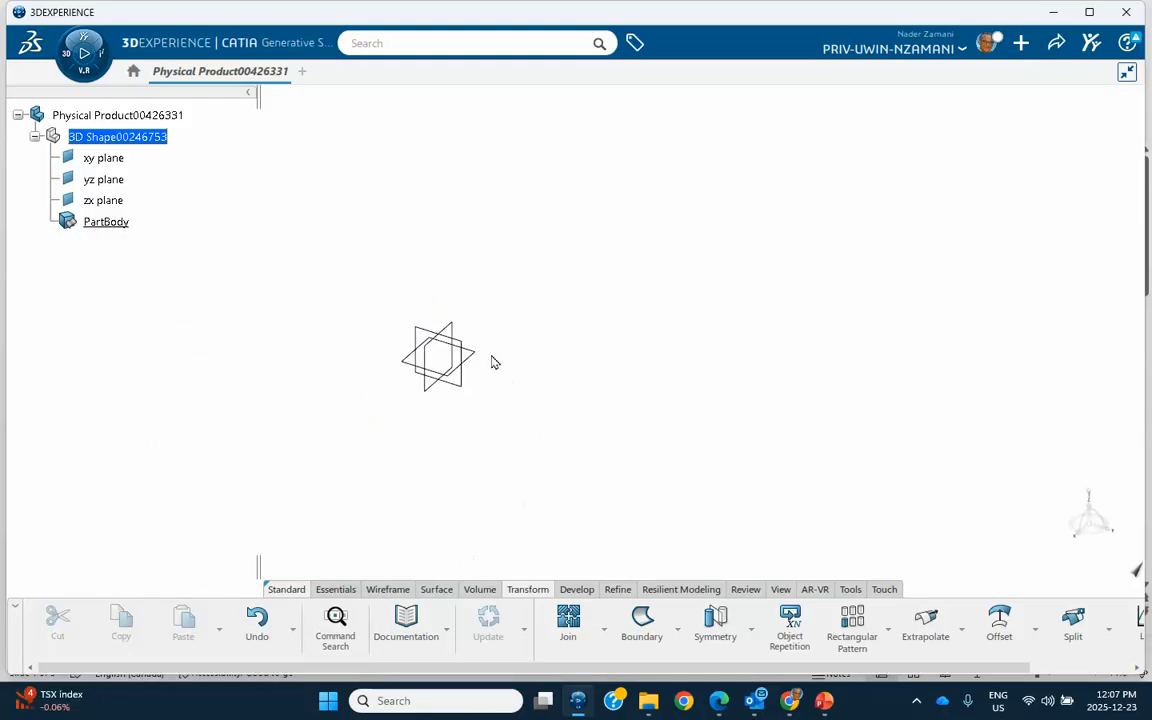
# Sketch a circle on the xy plane away from the origin and fill it into a flat surface.
pyautogui.click(478, 358)
pyautogui.click(588, 278)
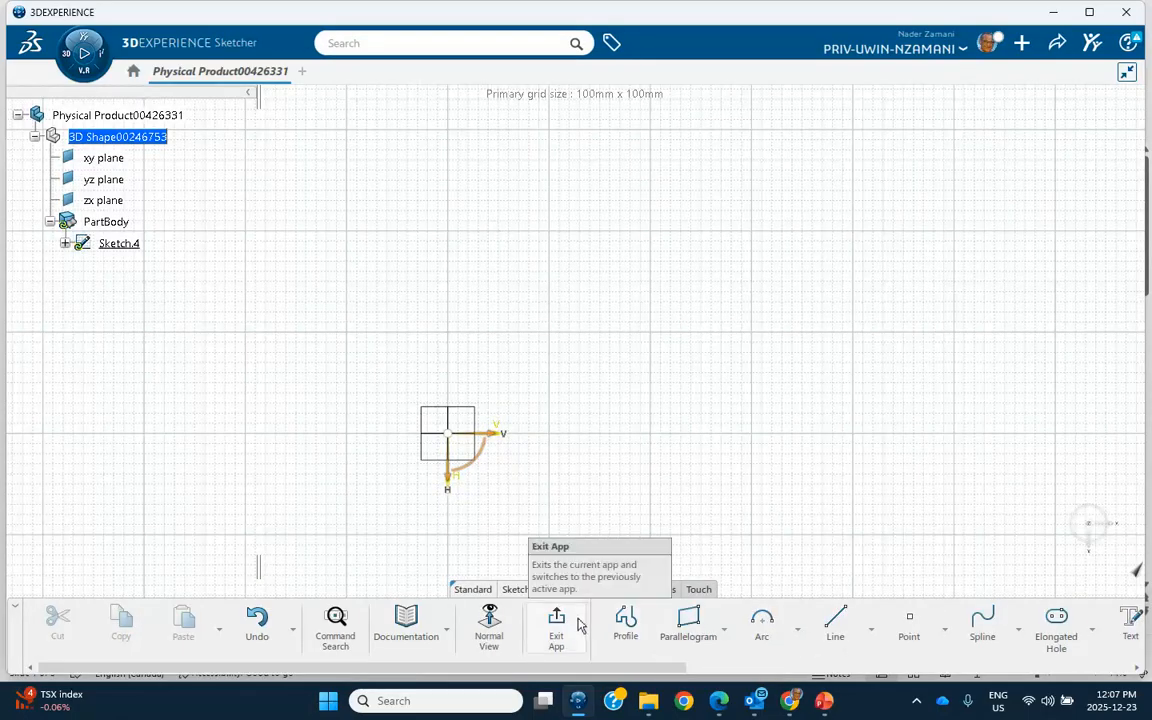
pyautogui.click(797, 630)
pyautogui.click(775, 370)
pyautogui.click(604, 314)
pyautogui.click(638, 355)
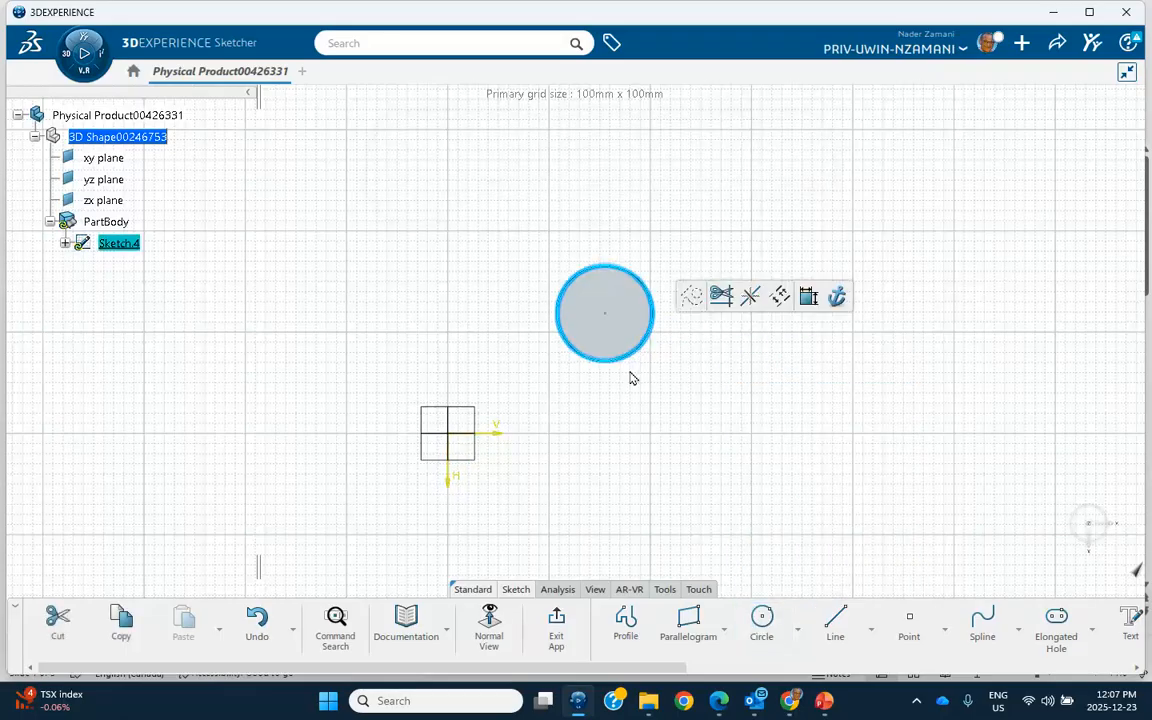
pyautogui.click(554, 628)
pyautogui.click(731, 521)
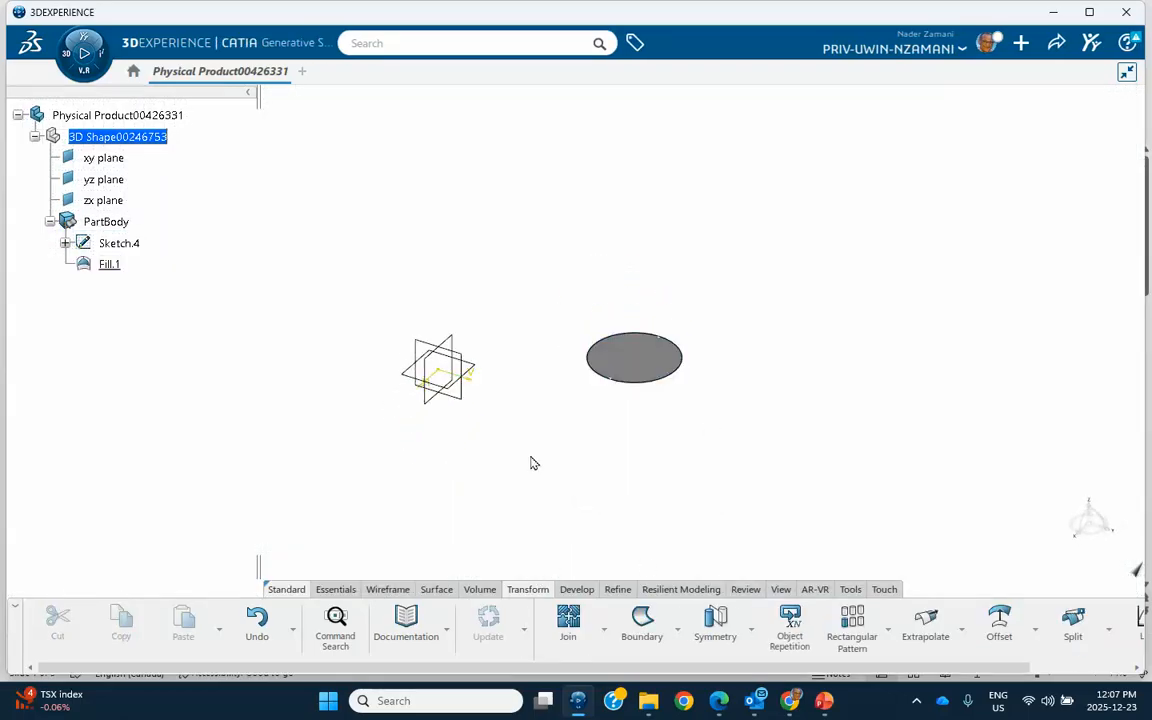
# Sketch a rectangle about 118.5 by 77.4 mm on the xy plane in front of the filled circle.
pyautogui.click(477, 366)
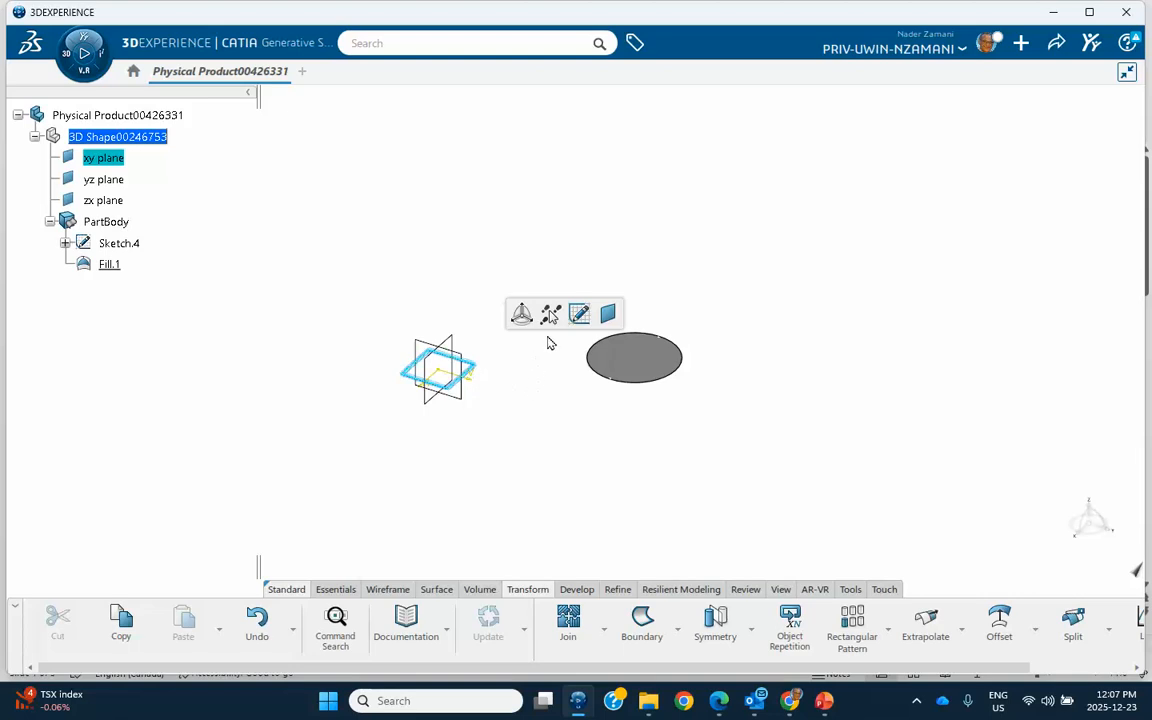
pyautogui.click(578, 315)
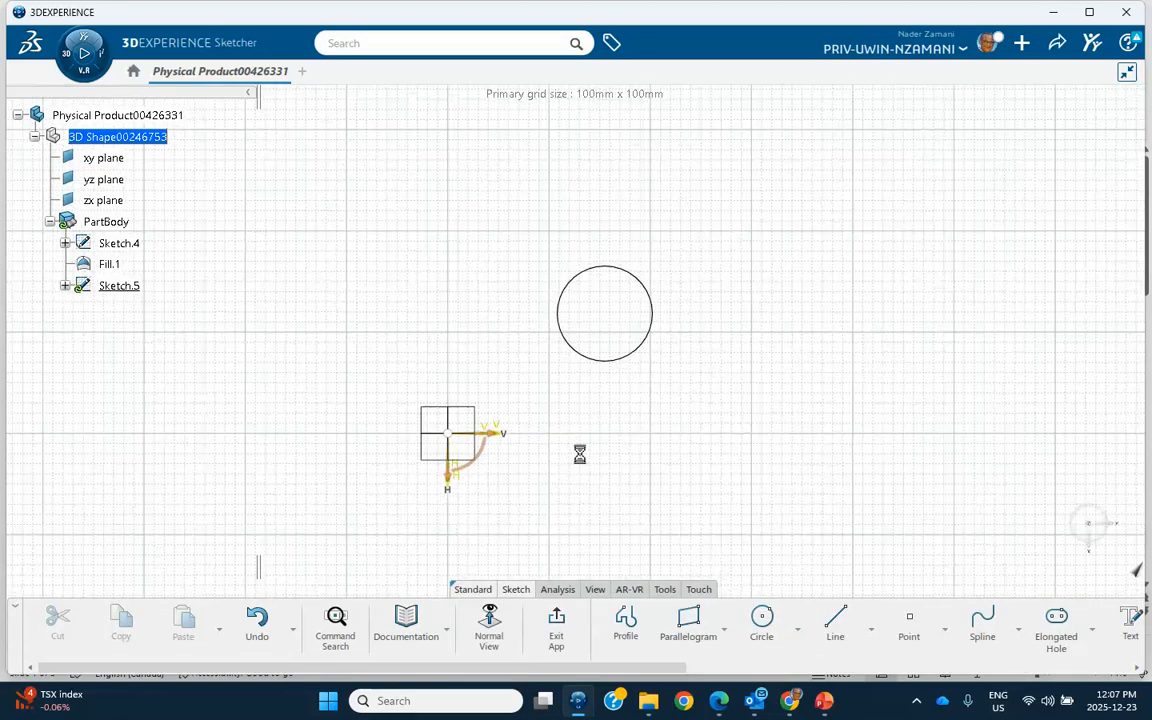
pyautogui.click(688, 622)
pyautogui.click(725, 627)
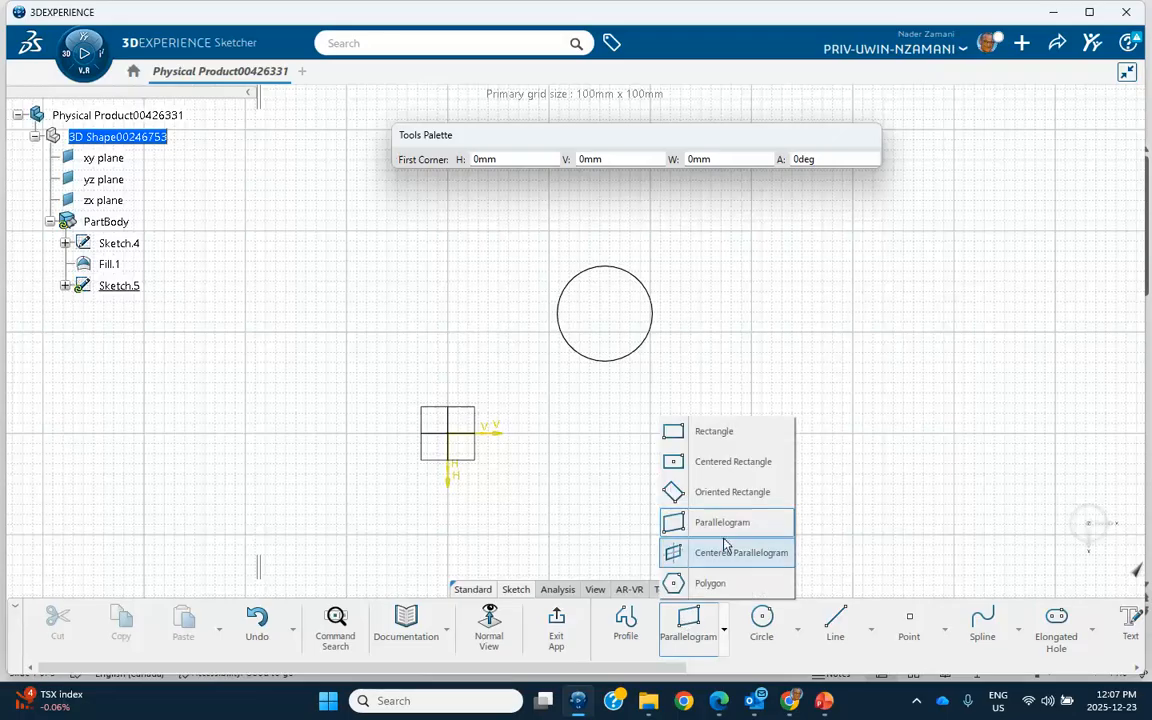
pyautogui.click(722, 429)
pyautogui.click(574, 460)
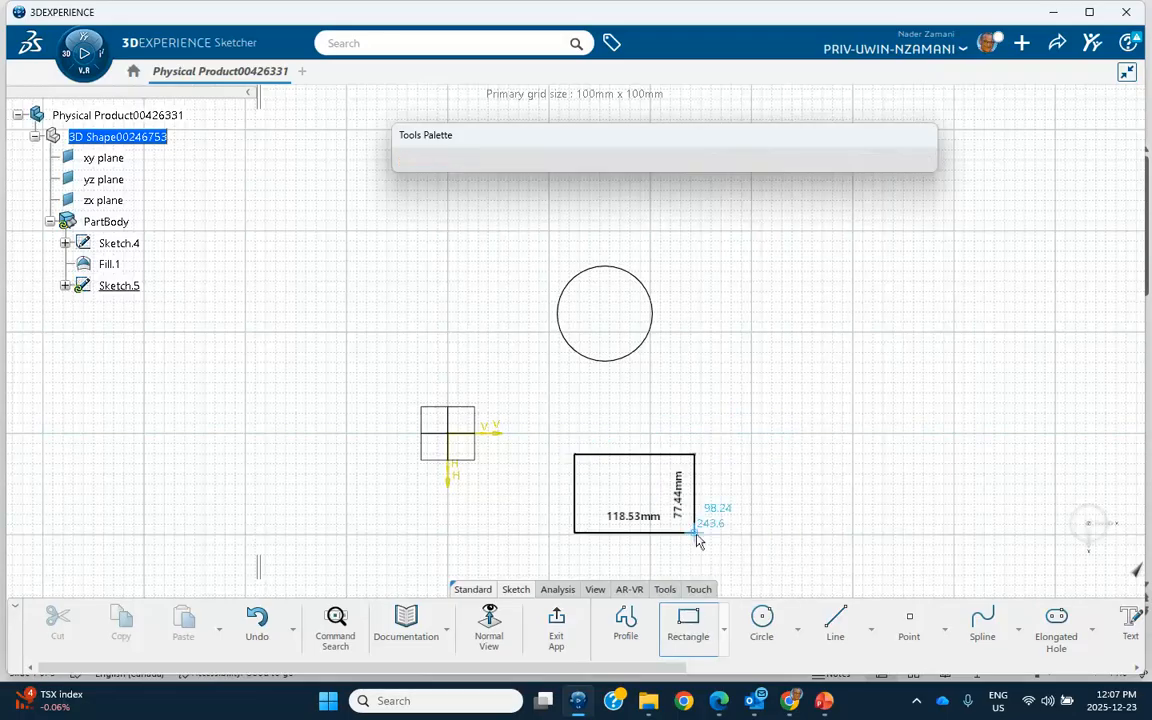
pyautogui.click(696, 533)
pyautogui.click(563, 628)
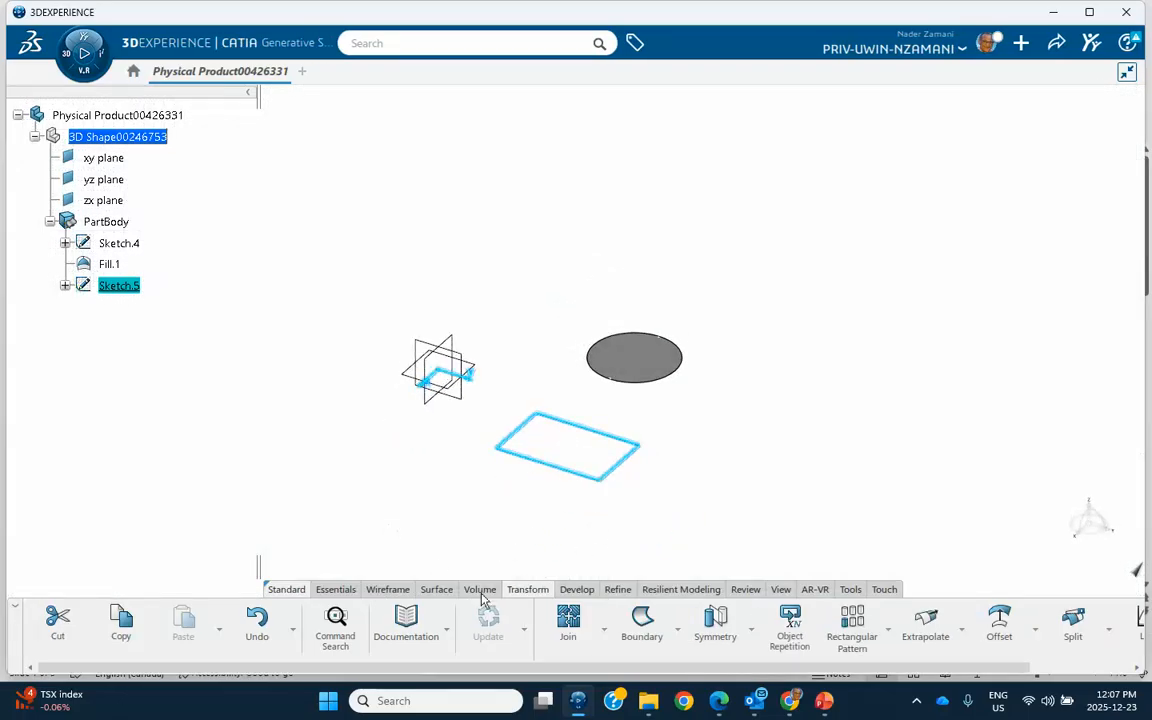
# Extrude the rectangle sketch downward into a volume with a first limit length of -144 mm.
pyautogui.click(480, 589)
pyautogui.click(568, 622)
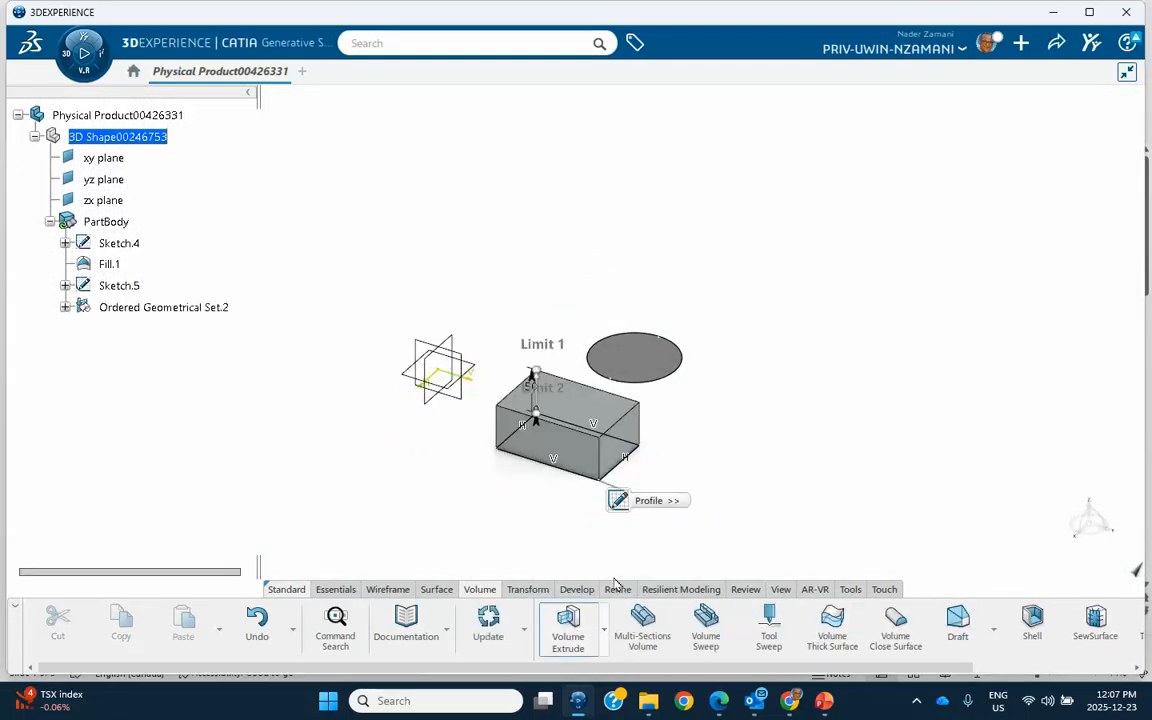
pyautogui.moveTo(549, 357); pyautogui.dragTo(543, 516)
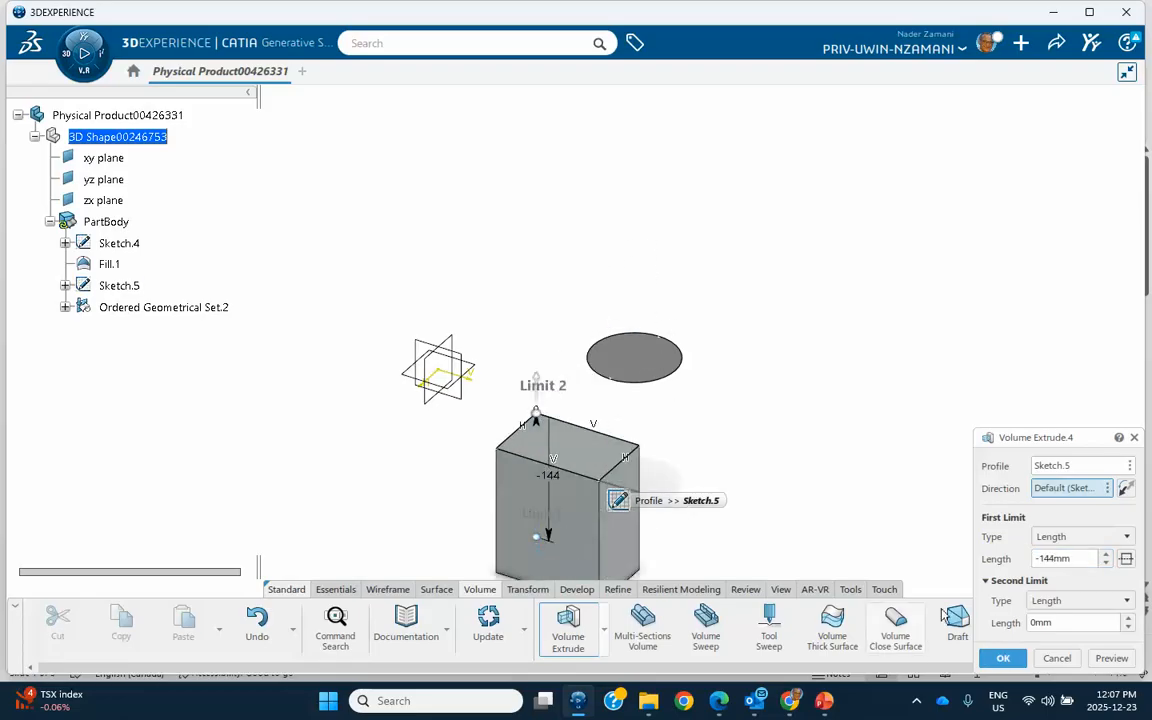
pyautogui.click(1003, 658)
pyautogui.moveTo(748, 466); pyautogui.dragTo(708, 416, button='middle')
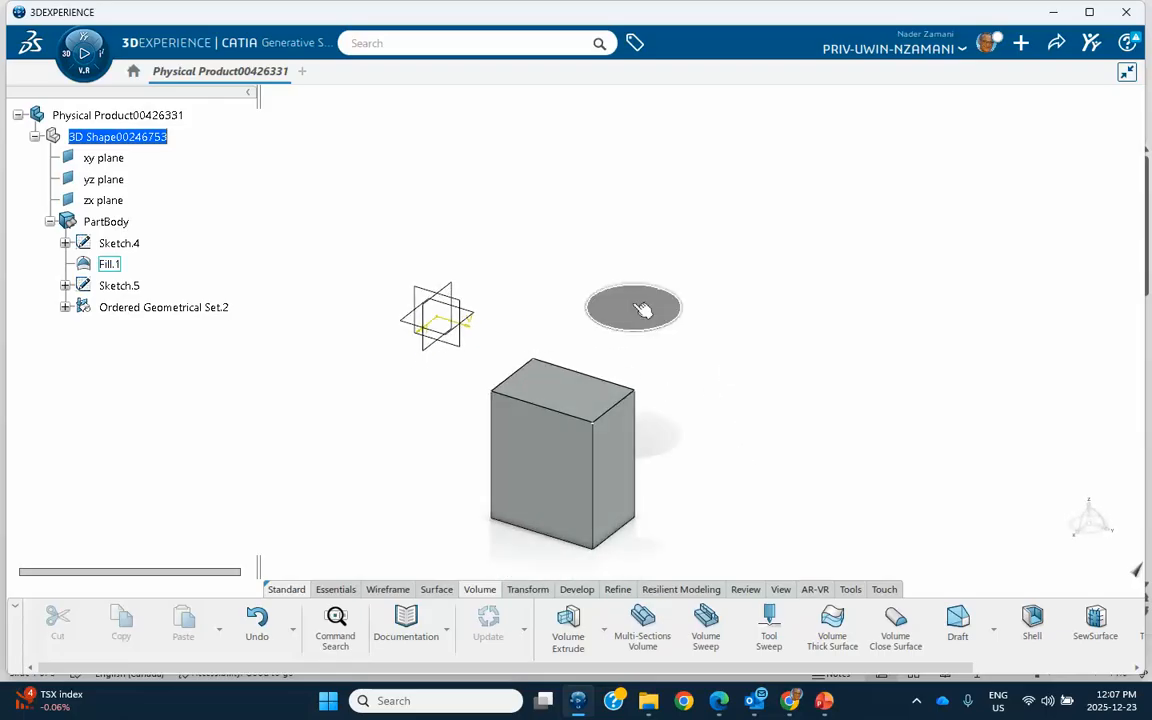
pyautogui.moveTo(586, 473); pyautogui.dragTo(534, 375, button='middle')
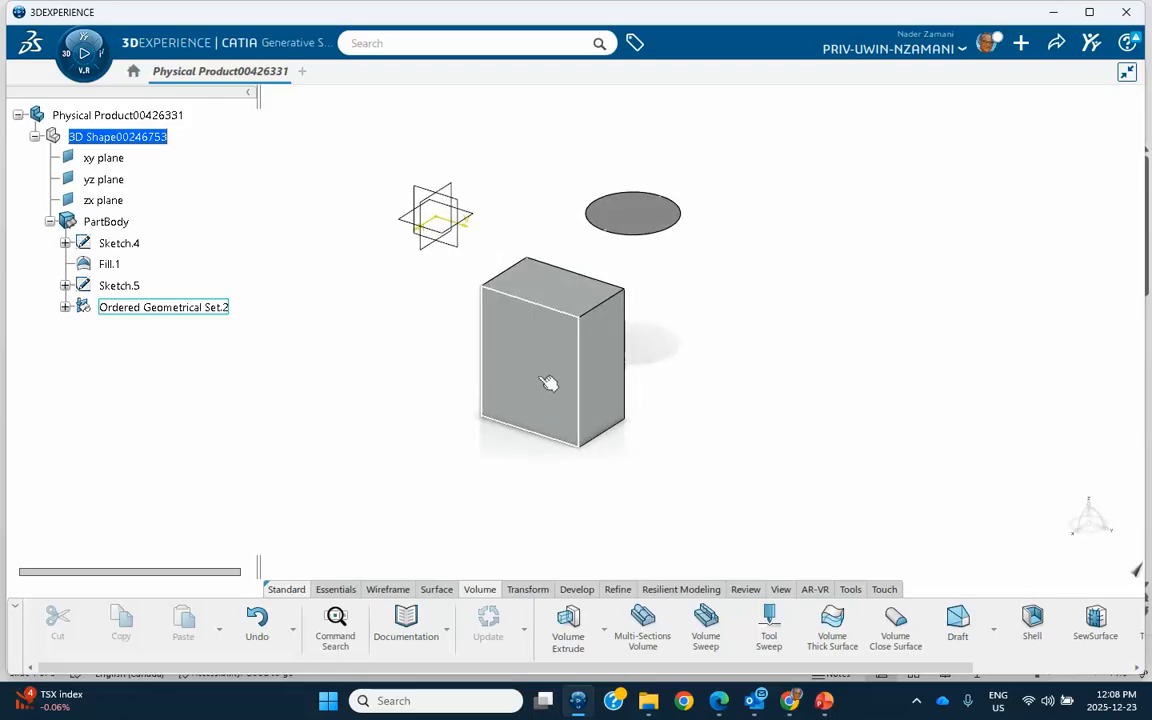
# Create a multi-output Symmetry of the filled circle and the extruded volume about the zx plane.
pyautogui.click(524, 592)
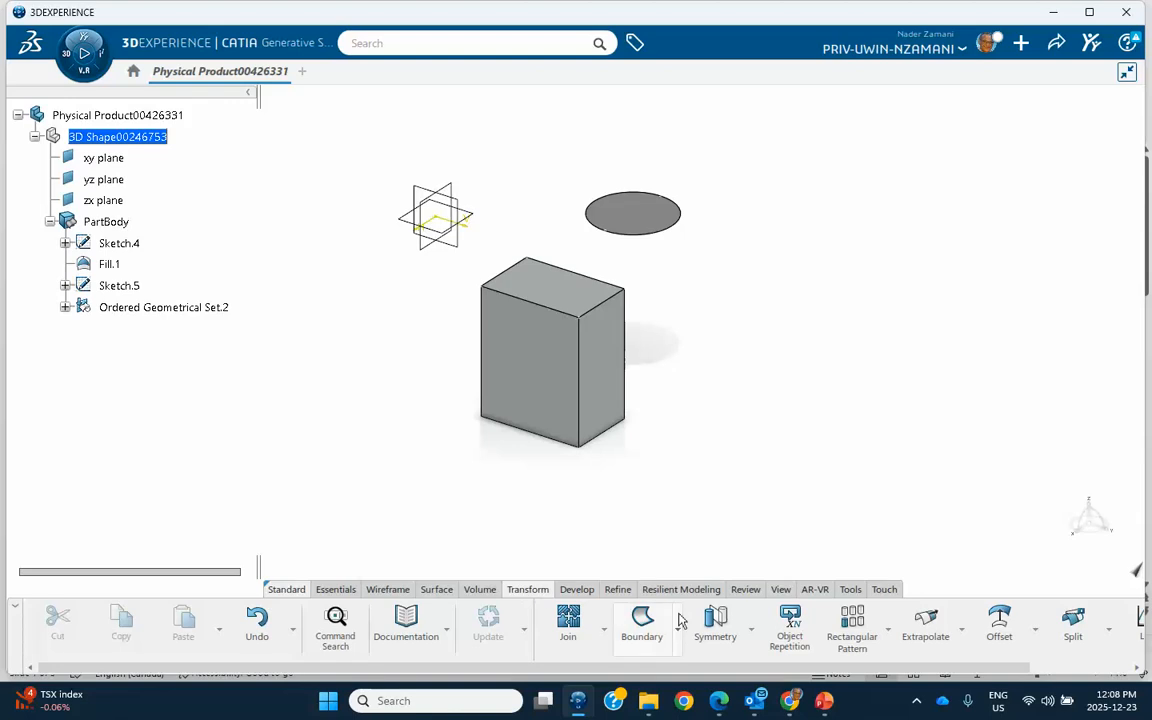
pyautogui.click(715, 622)
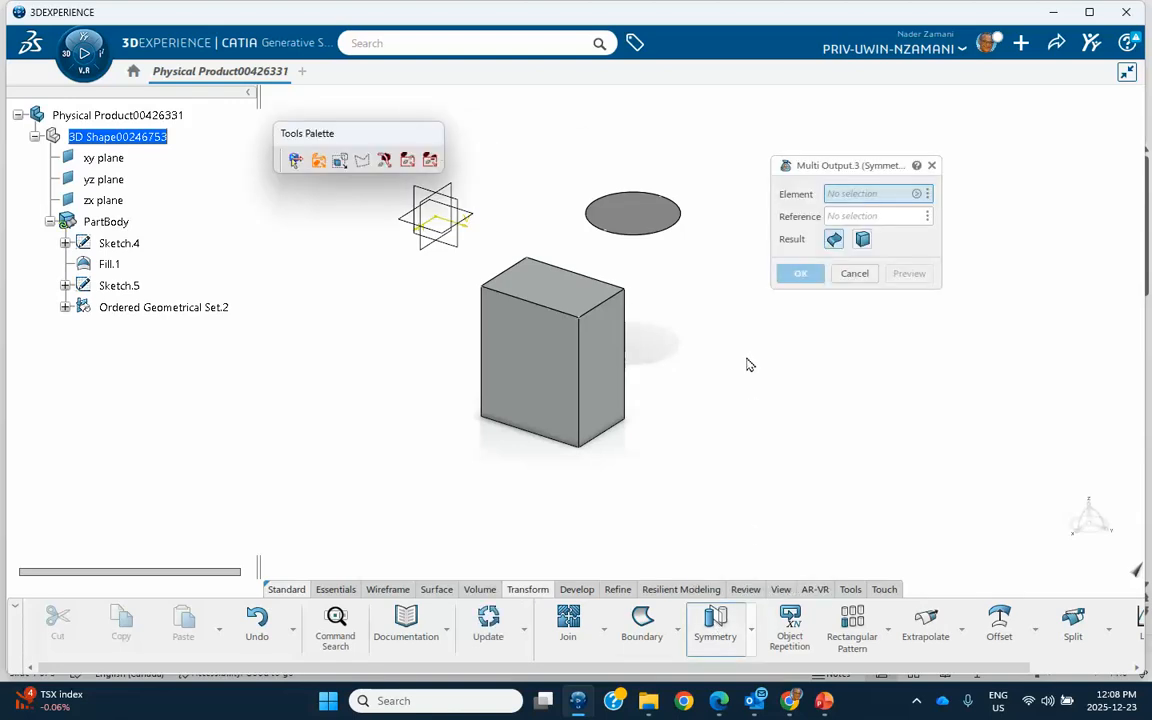
pyautogui.click(646, 214)
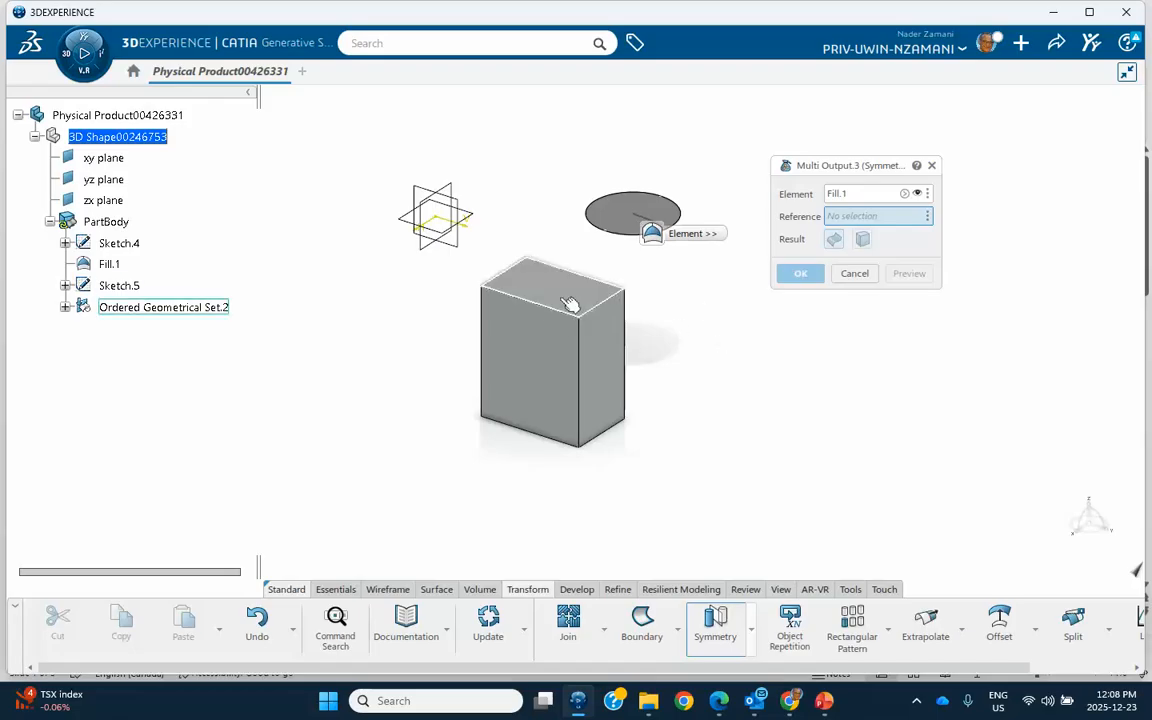
pyautogui.click(904, 194)
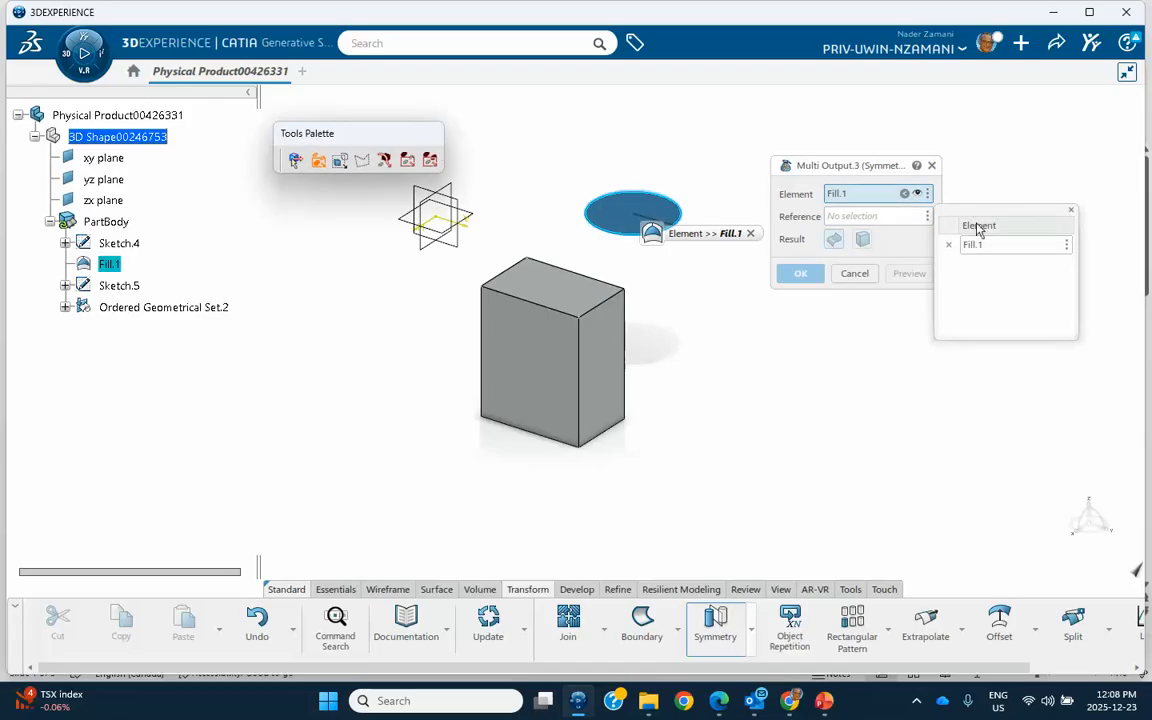
pyautogui.click(560, 362)
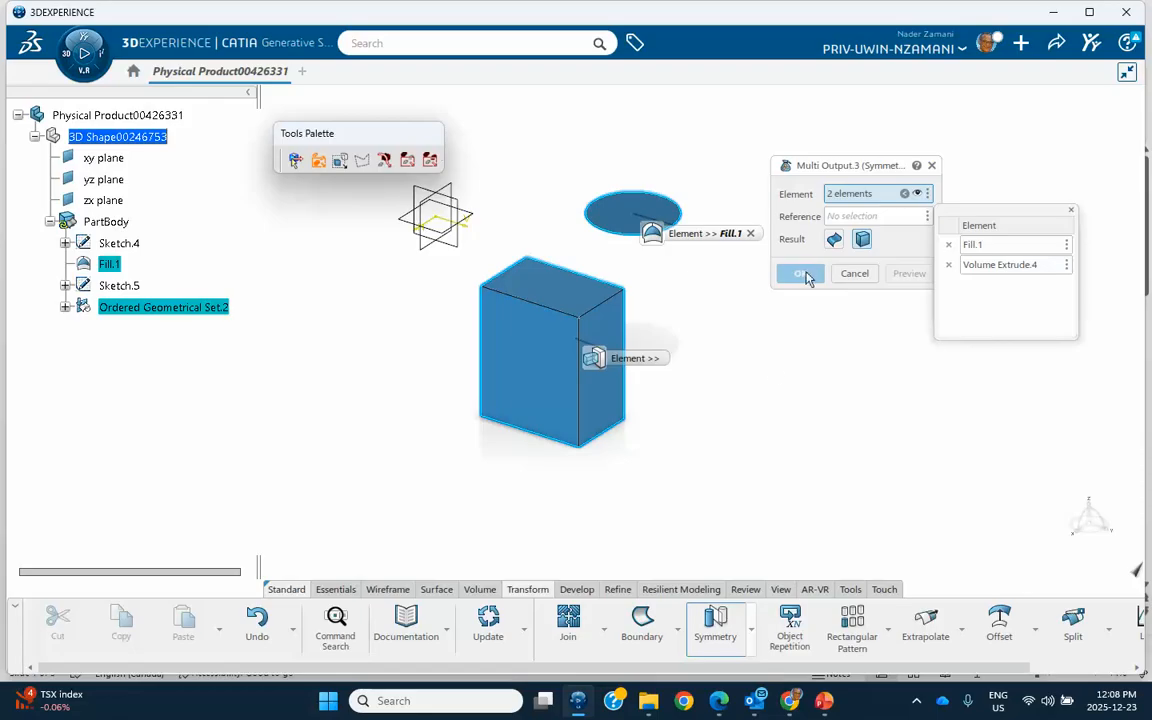
pyautogui.click(1071, 213)
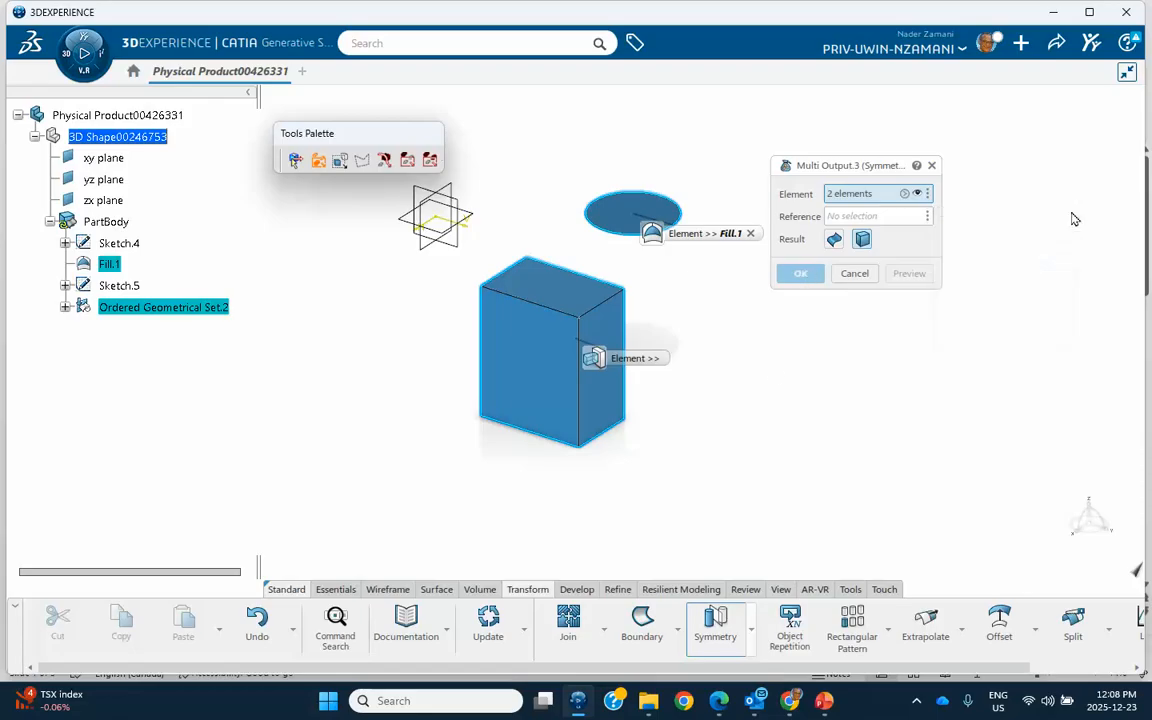
pyautogui.click(858, 218)
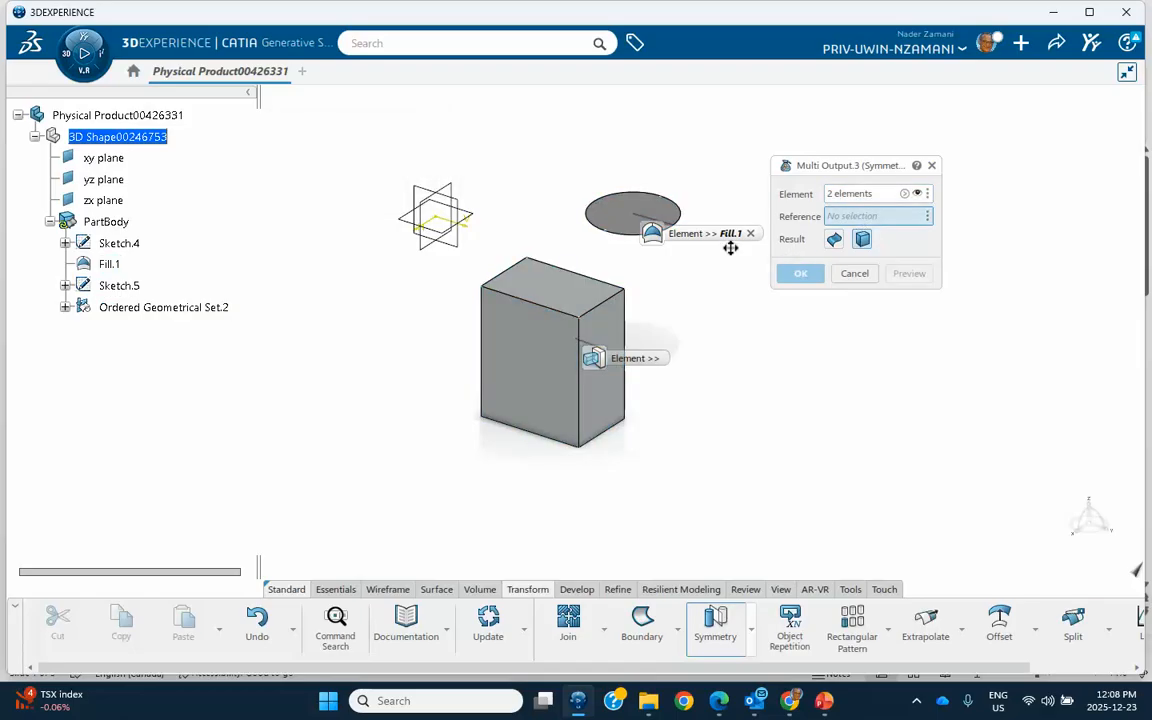
pyautogui.click(440, 195)
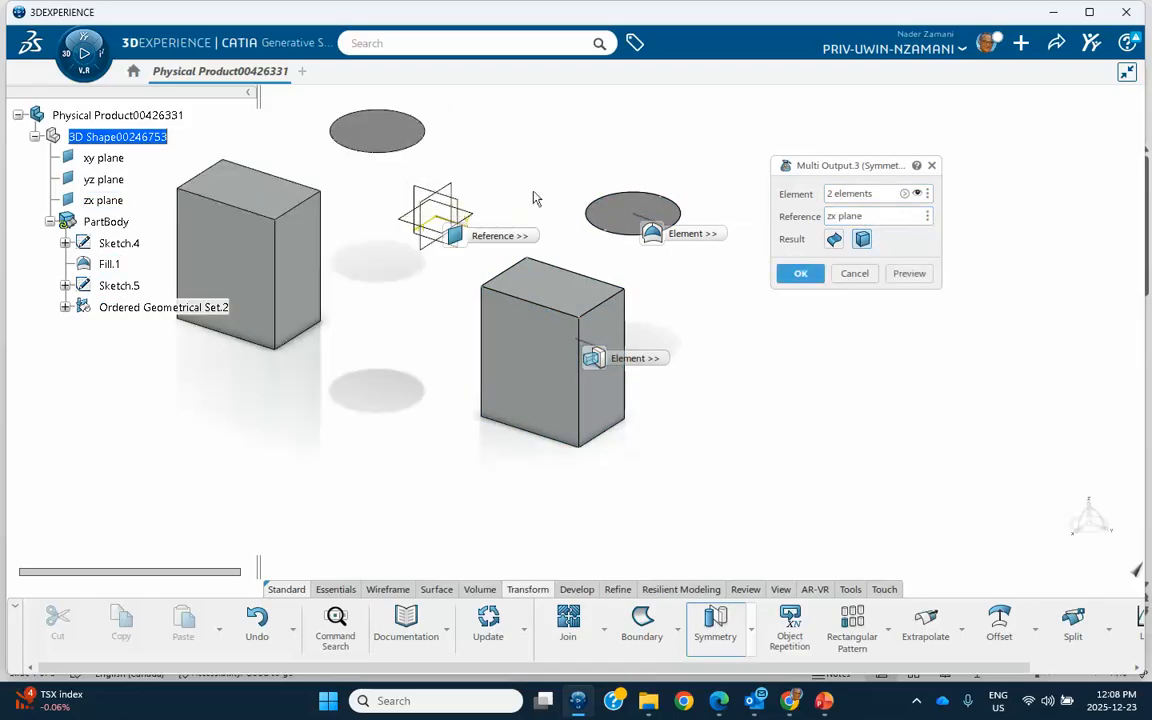
pyautogui.click(803, 274)
pyautogui.moveTo(733, 321); pyautogui.dragTo(888, 327, button='middle')
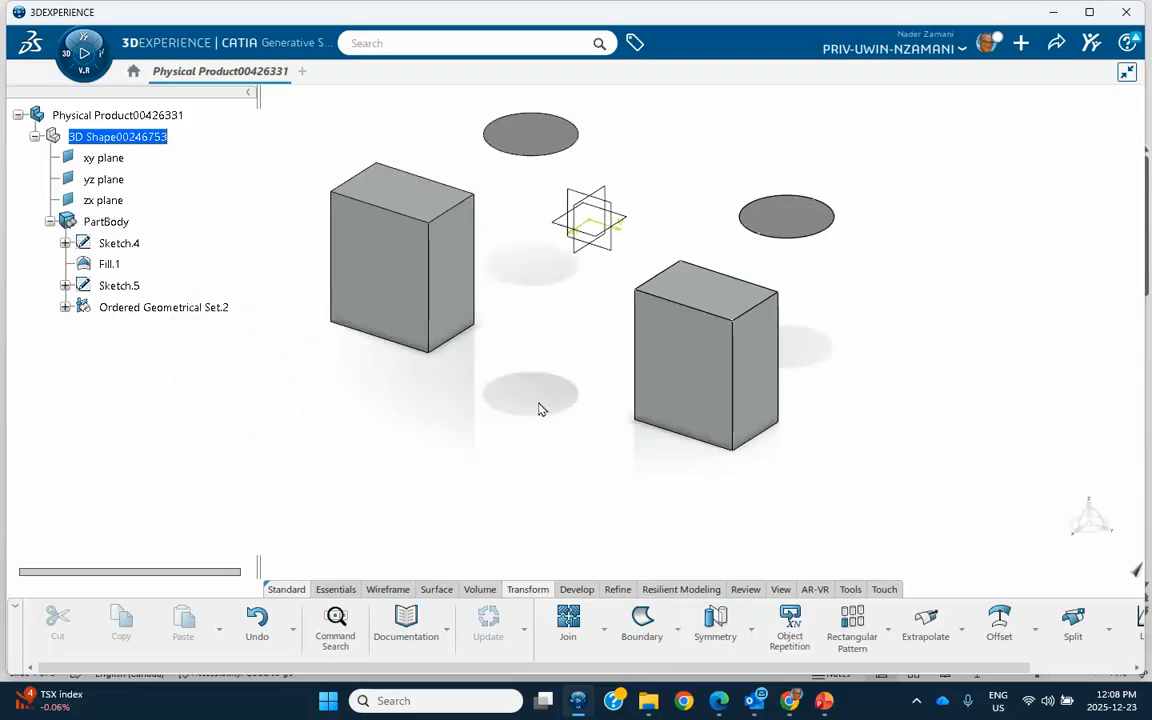
# Mirror the symmetric copy of the box about its own bottom face with Symmetry, using the volume result.
pyautogui.click(716, 622)
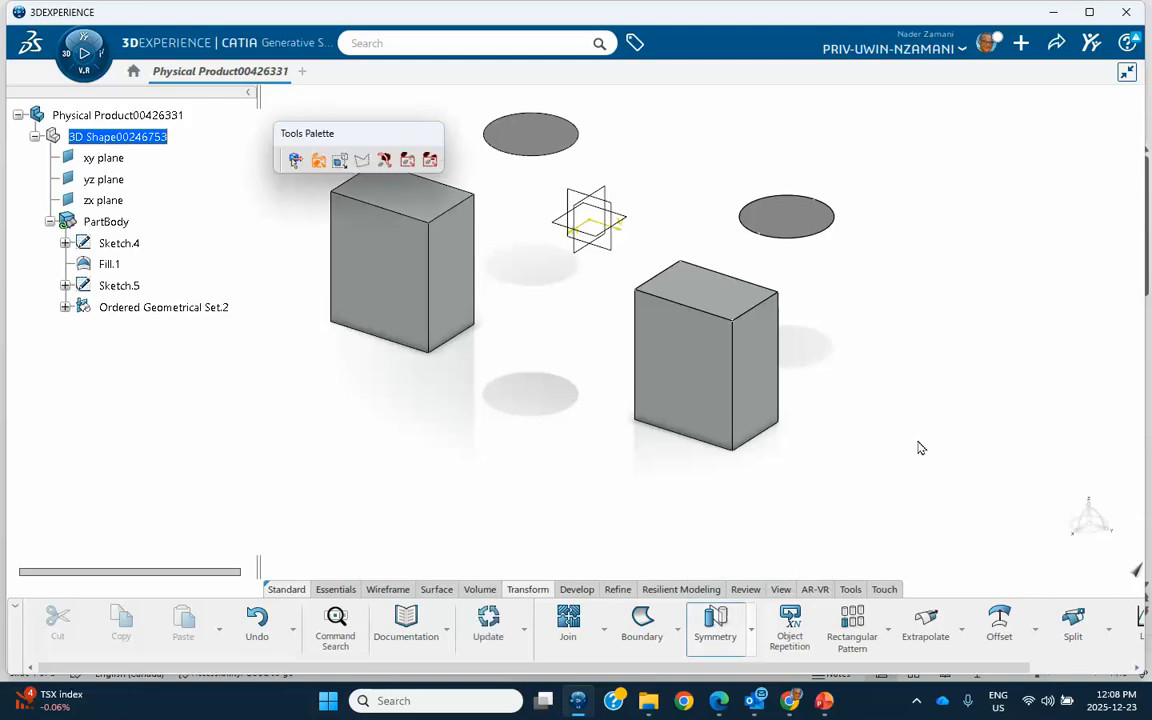
pyautogui.click(396, 288)
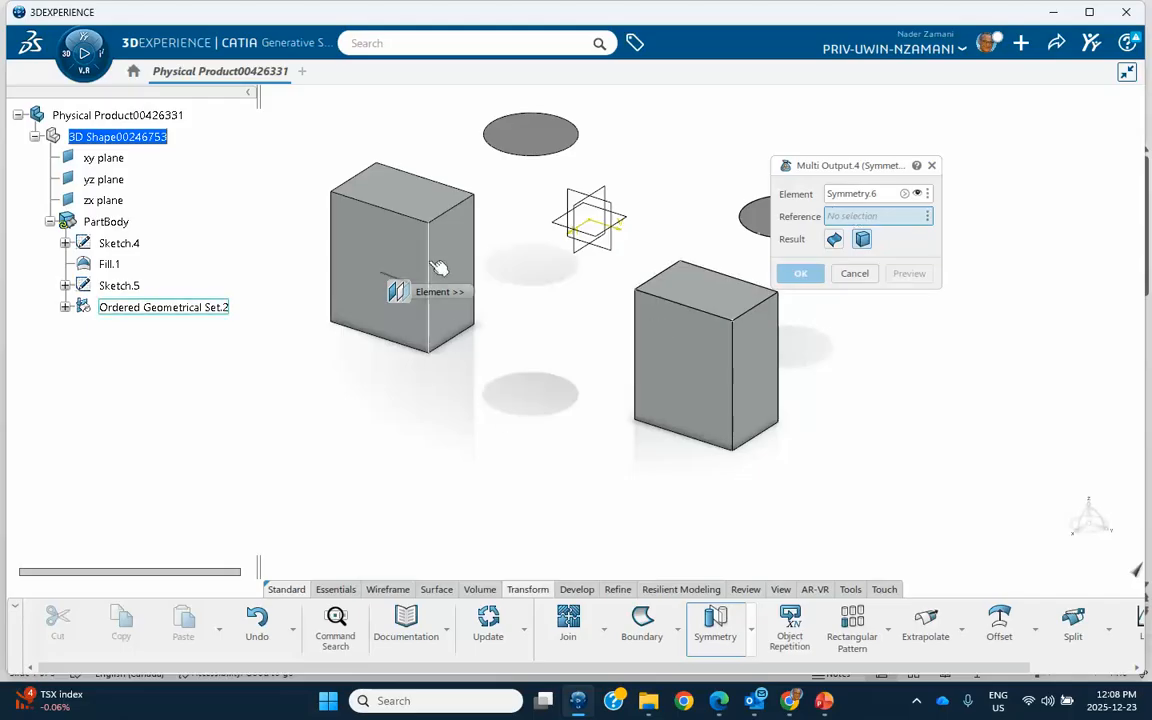
pyautogui.moveTo(463, 411); pyautogui.dragTo(404, 461, button='middle')
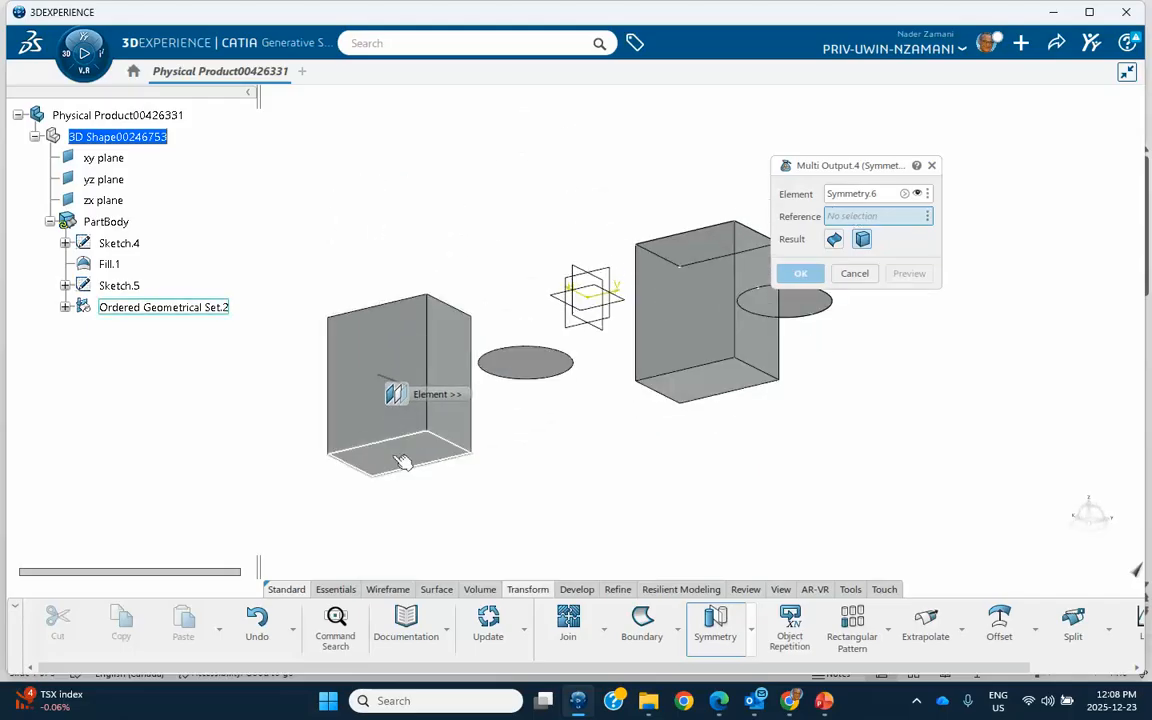
pyautogui.click(404, 461)
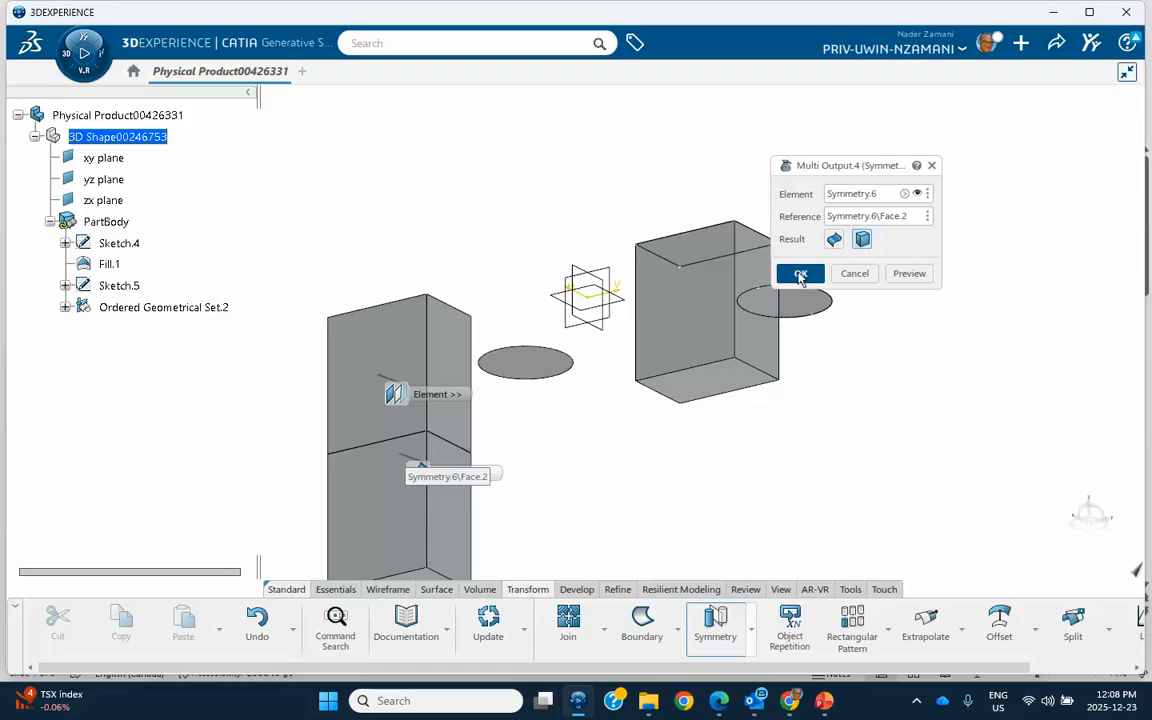
pyautogui.click(800, 275)
pyautogui.moveTo(594, 219); pyautogui.dragTo(527, 160, button='middle')
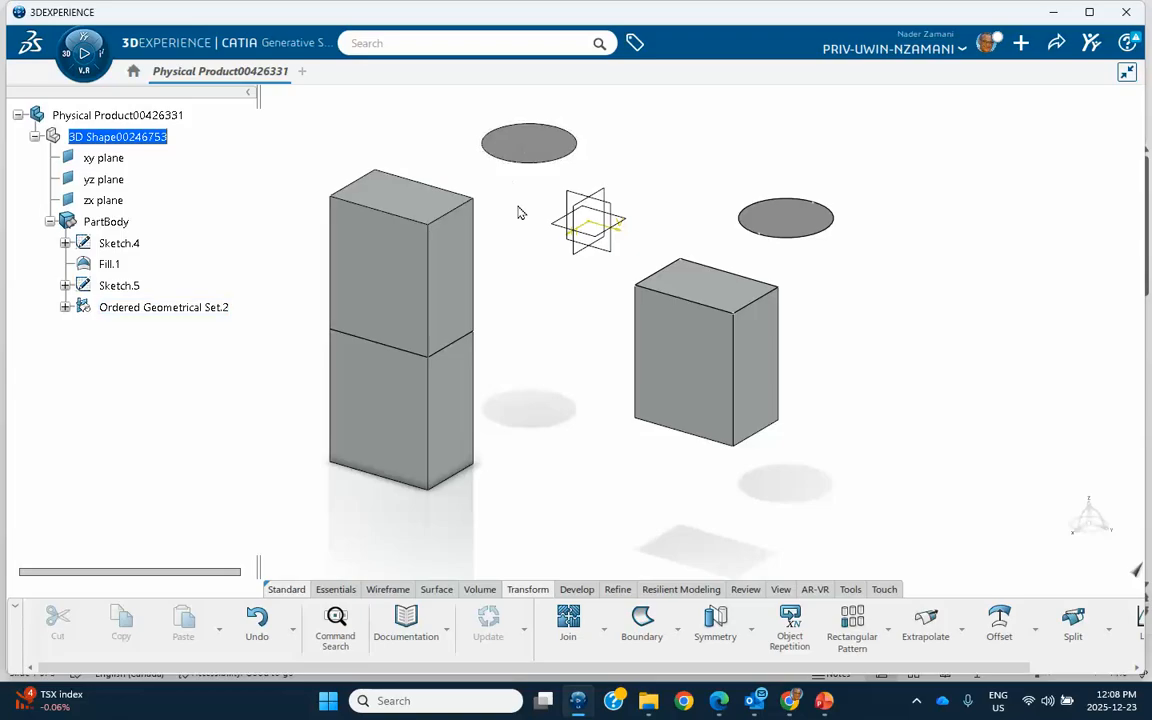
# Edit the bottom-face symmetry in Ordered Geometrical Set.2 and add the original circle sketch, Sketch.4, to its elements.
pyautogui.click(65, 309)
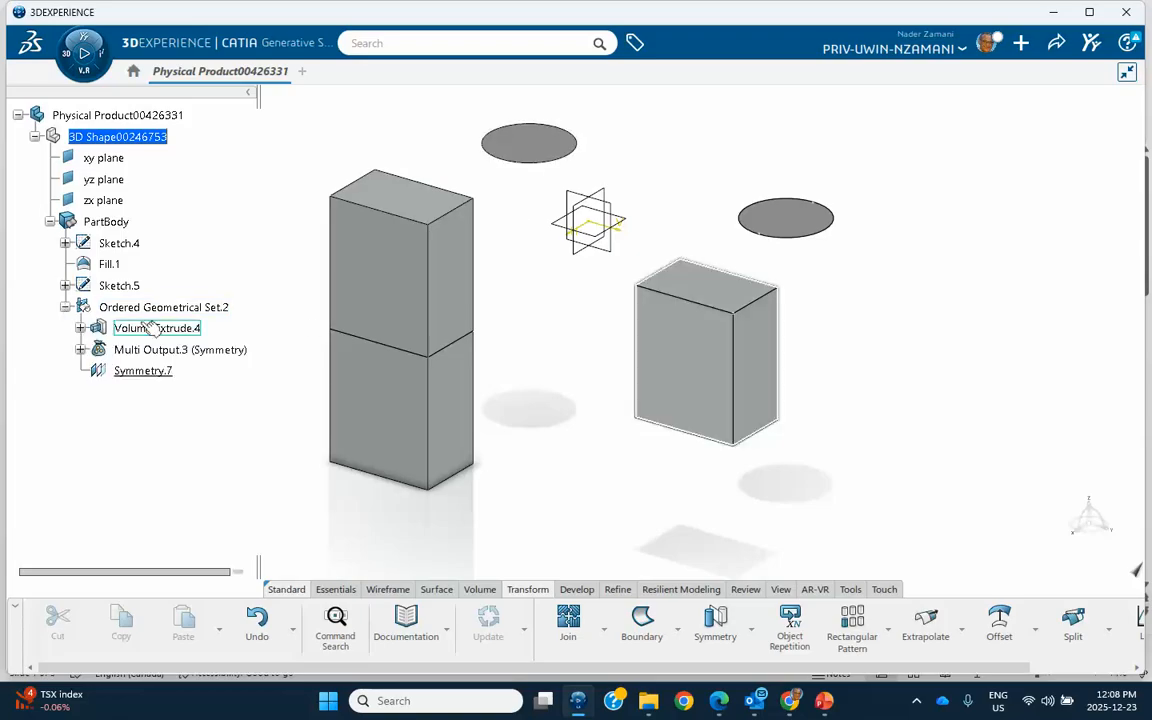
pyautogui.doubleClick(150, 371)
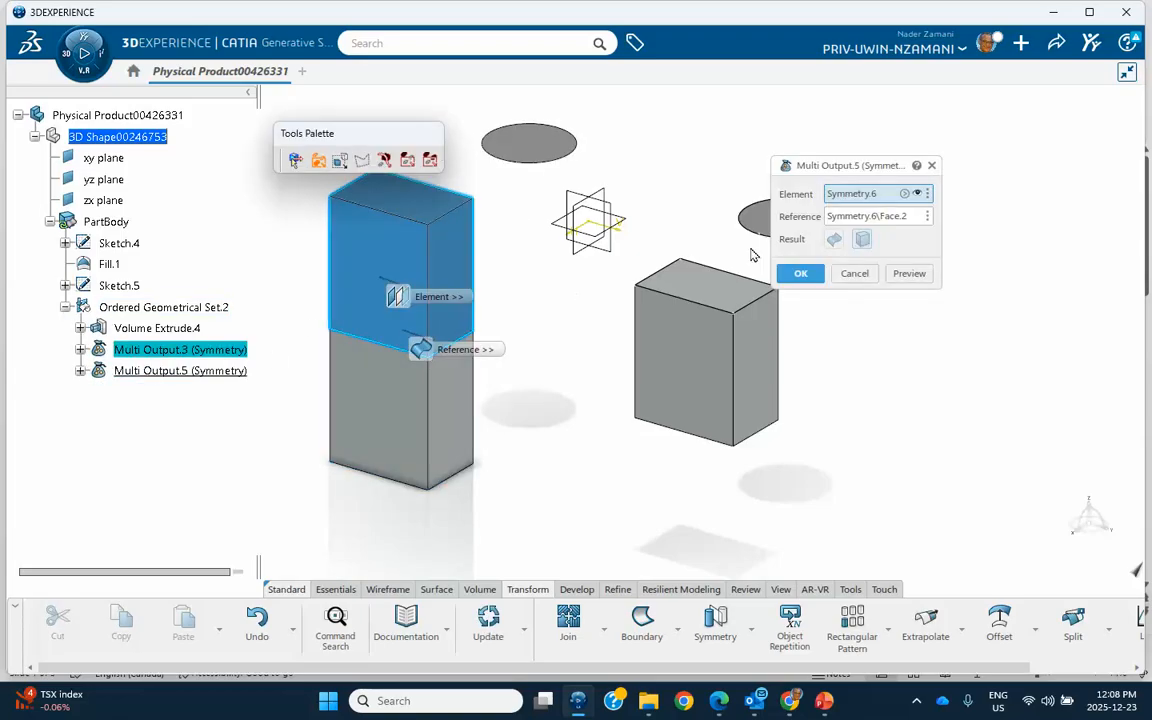
pyautogui.click(905, 194)
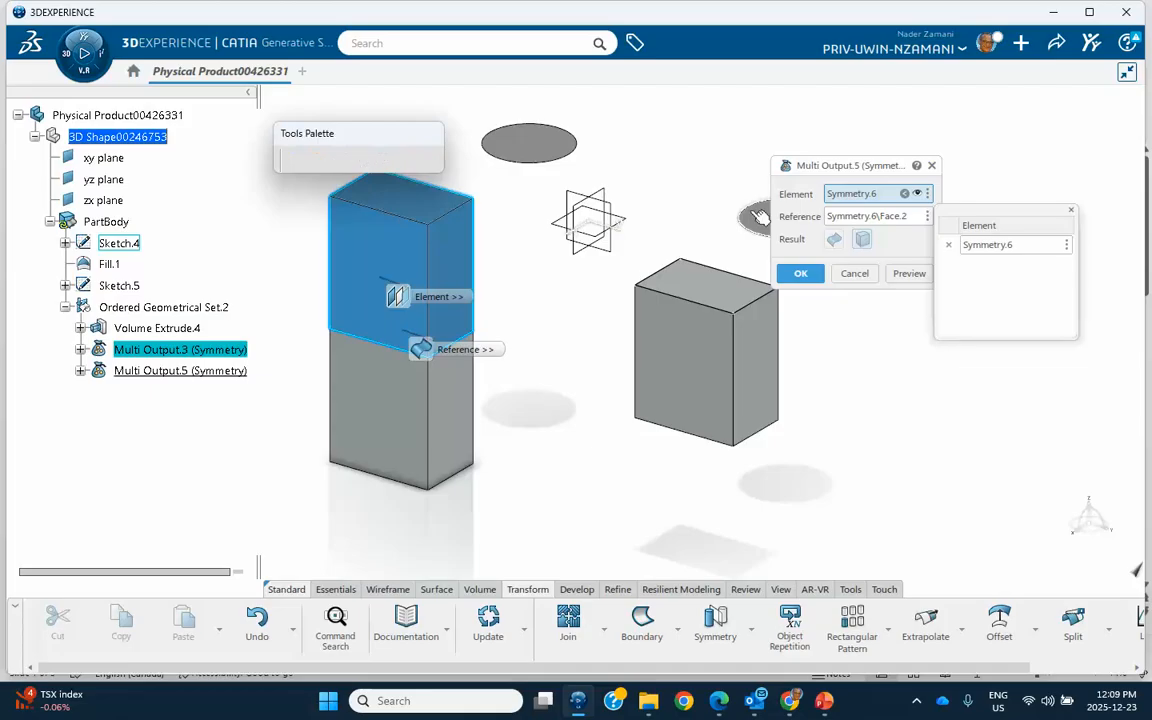
pyautogui.click(760, 217)
pyautogui.click(801, 274)
pyautogui.moveTo(855, 354); pyautogui.dragTo(600, 430, button='middle')
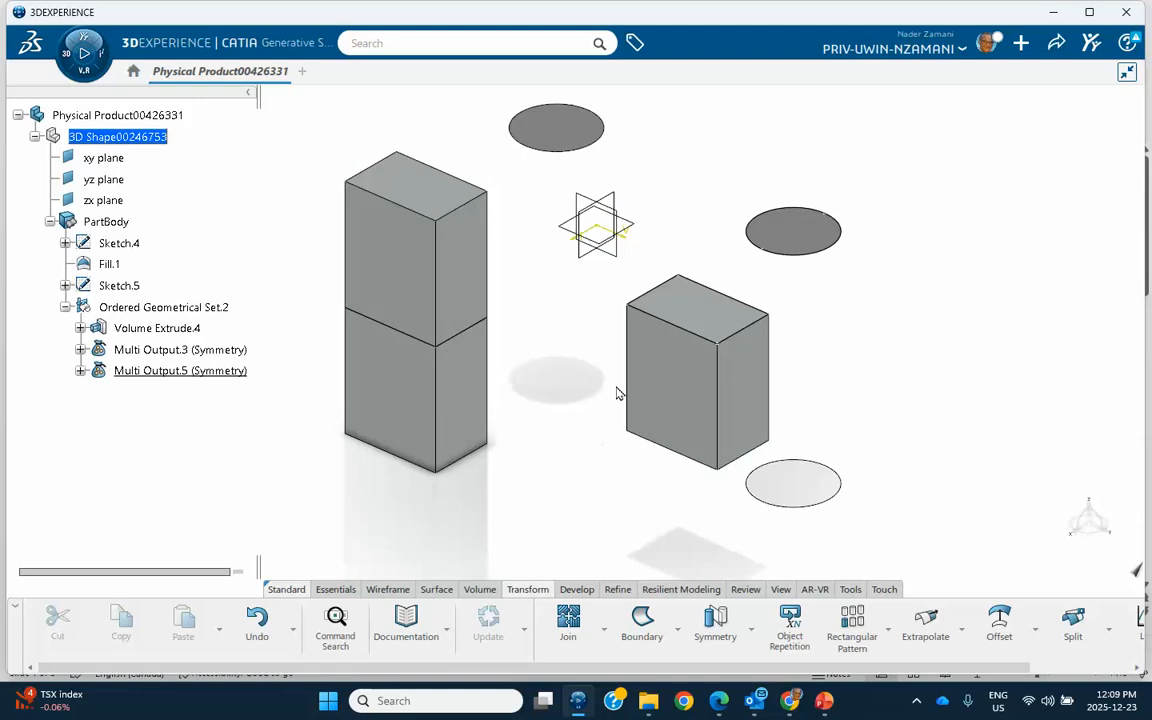